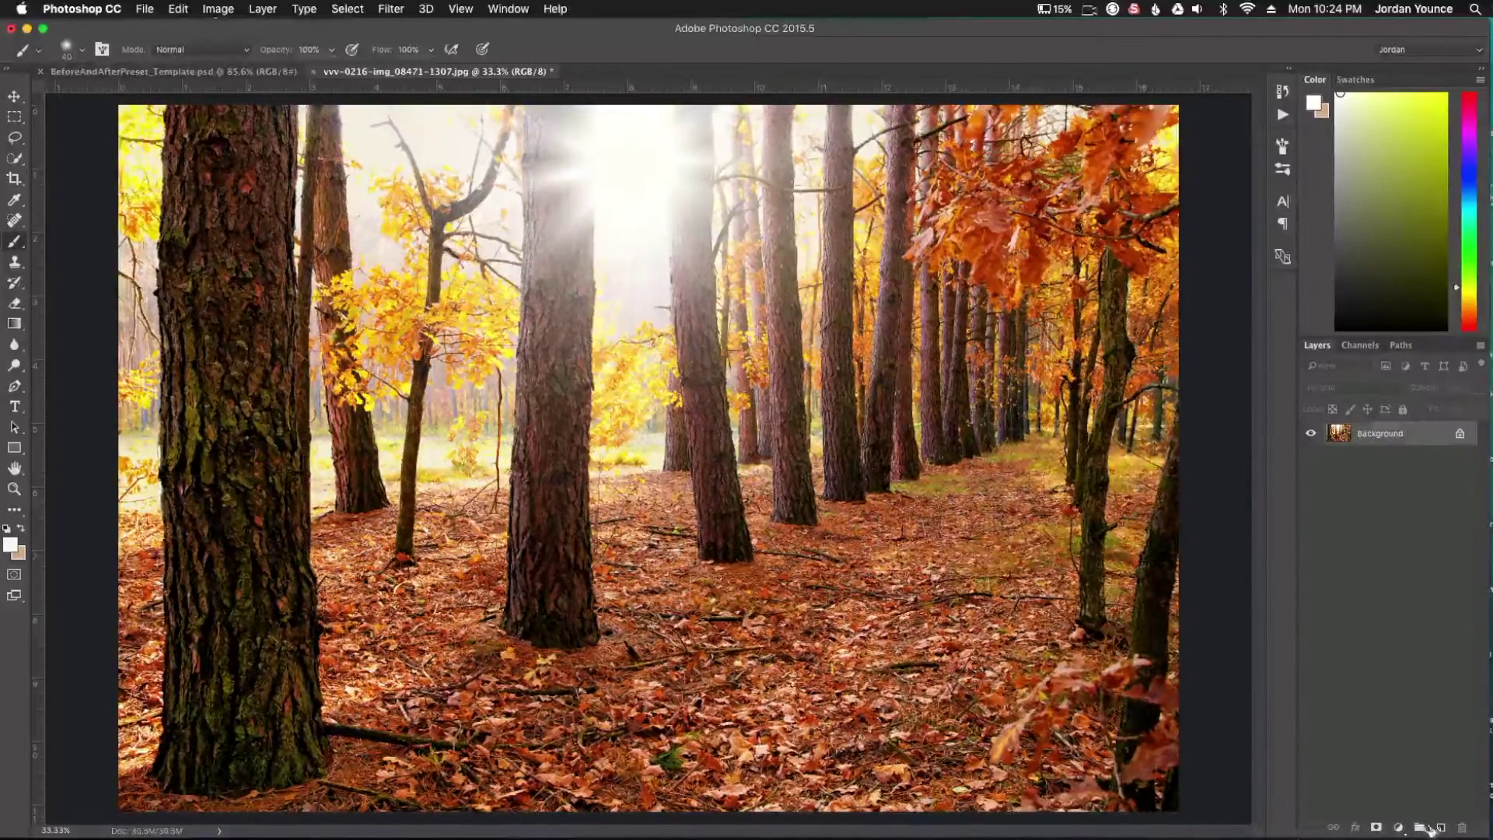
Step: Add a new empty layer above the forest photo and show the Brush settings panel
left_click(1439, 828)
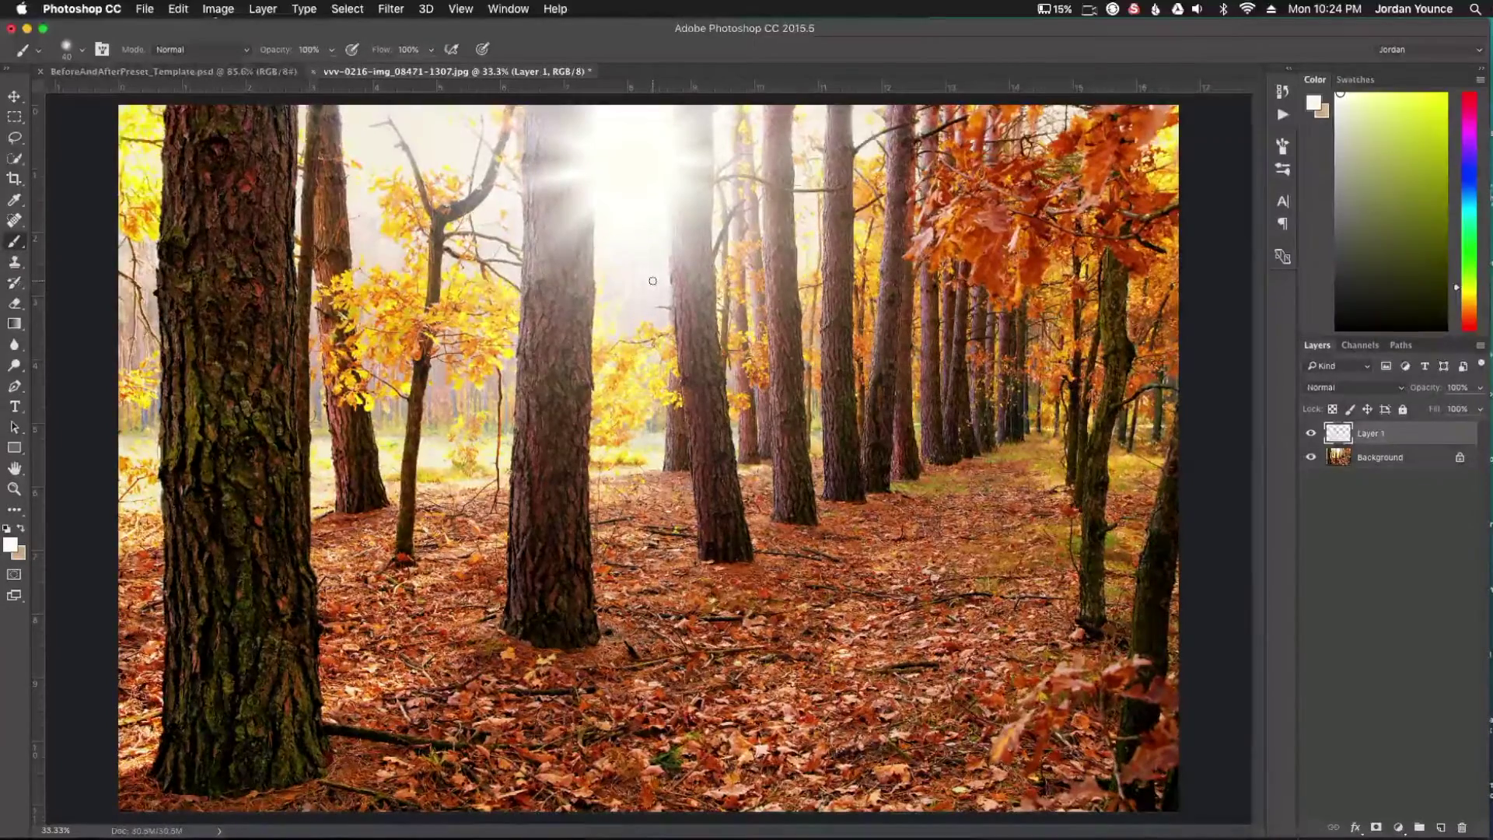
left_click(507, 8)
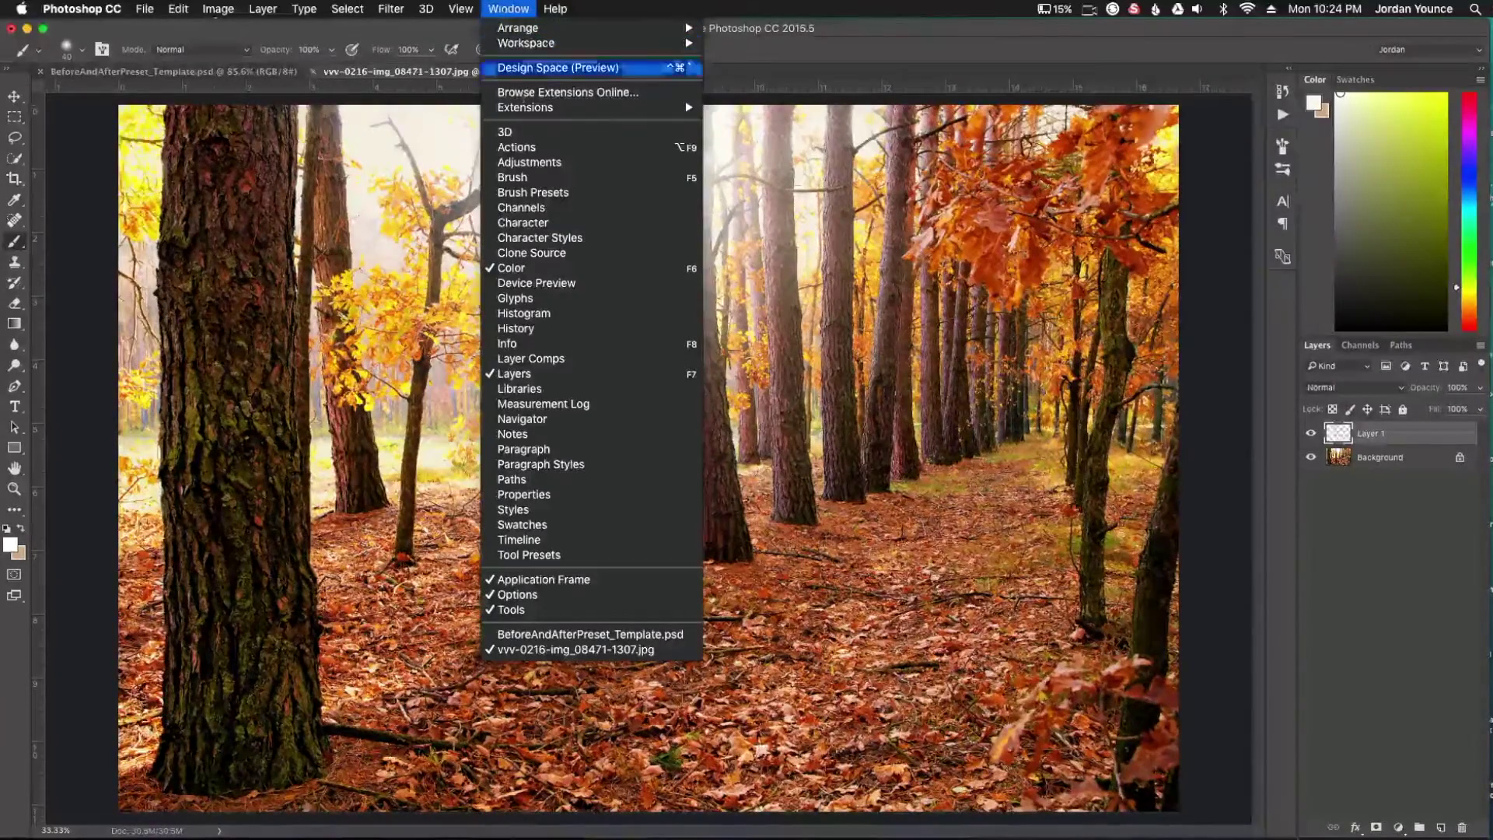
left_click(541, 179)
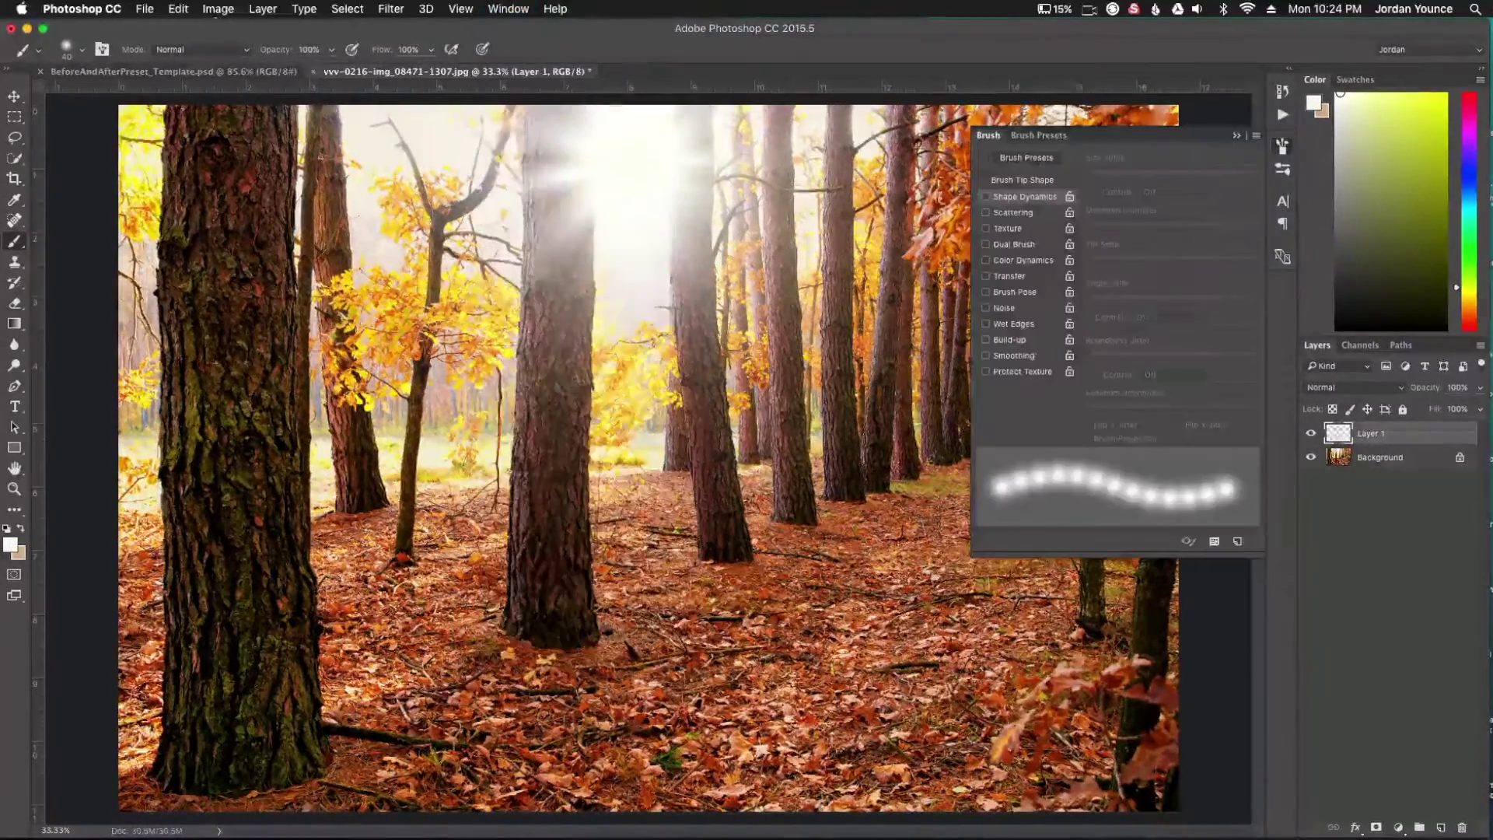
Step: Turn on Shape Dynamics with 100% Size Jitter and enable brush Scattering
left_click(1013, 199)
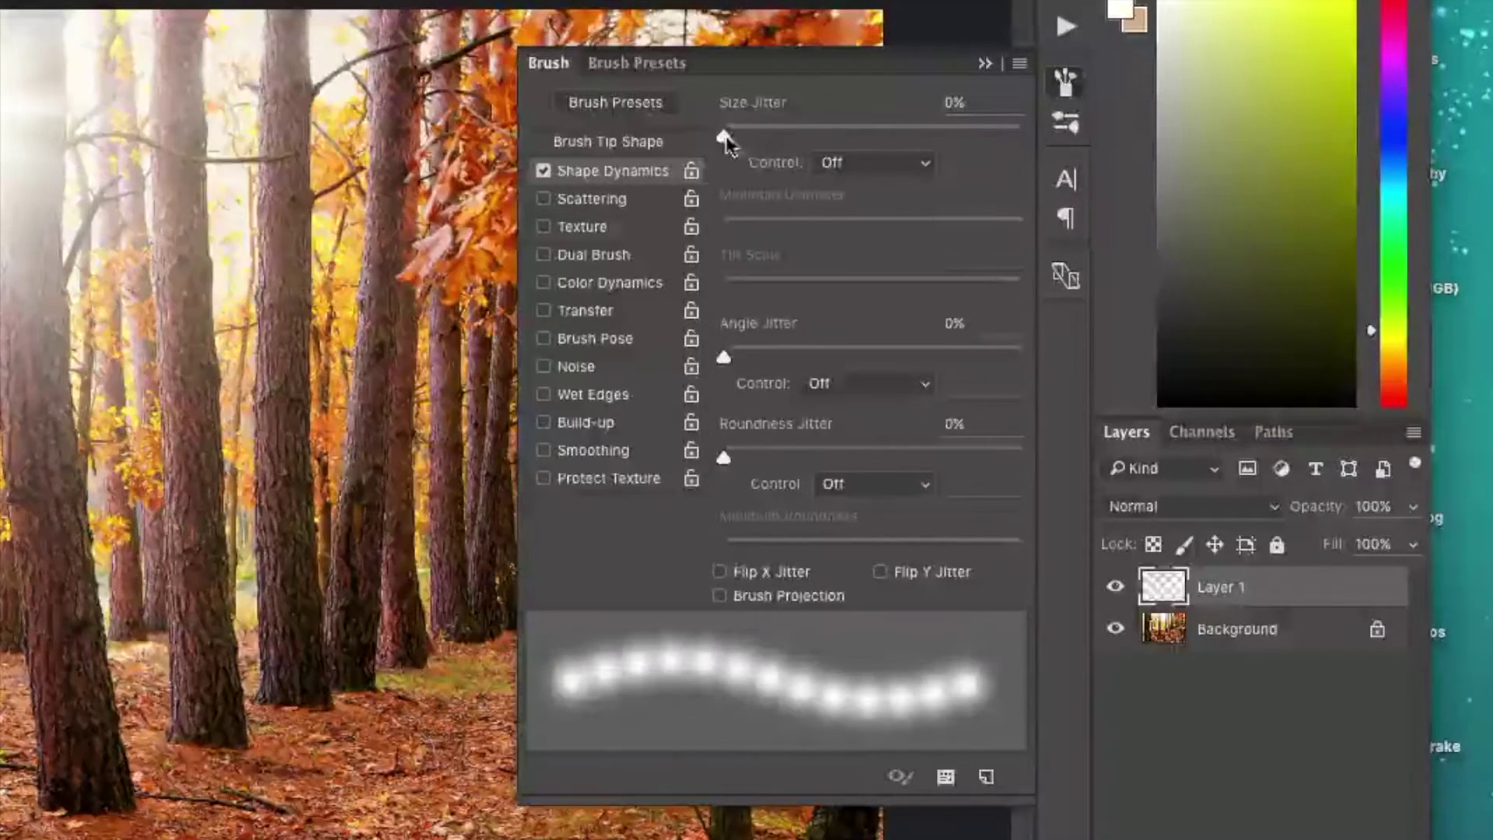
left_click_drag(727, 142, 1023, 138)
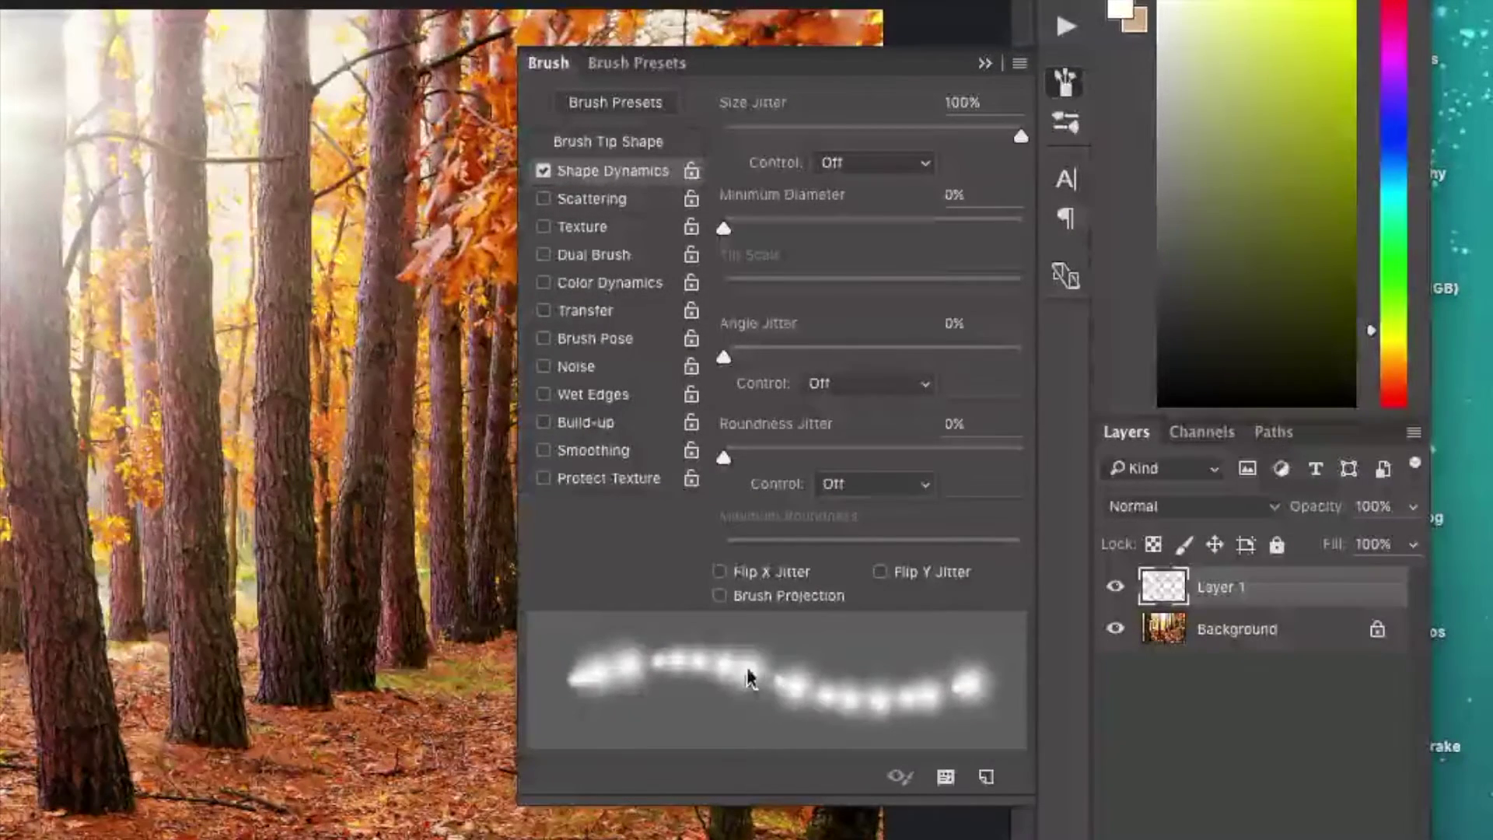
left_click(581, 197)
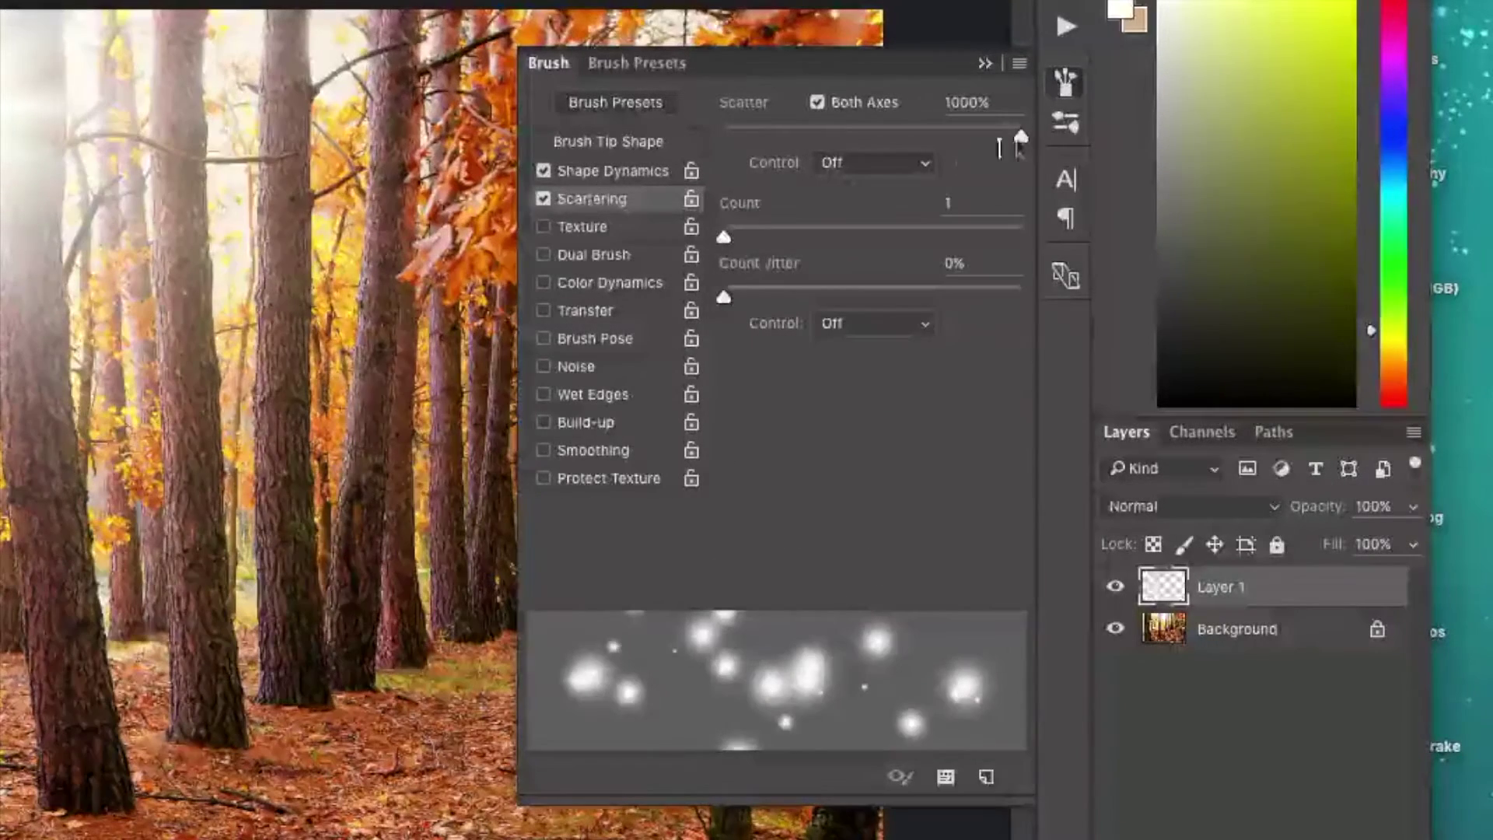
Step: Set the brush scatter to 1000% on both axes with Count 1, and enable Smoothing
left_click_drag(1016, 134, 680, 146)
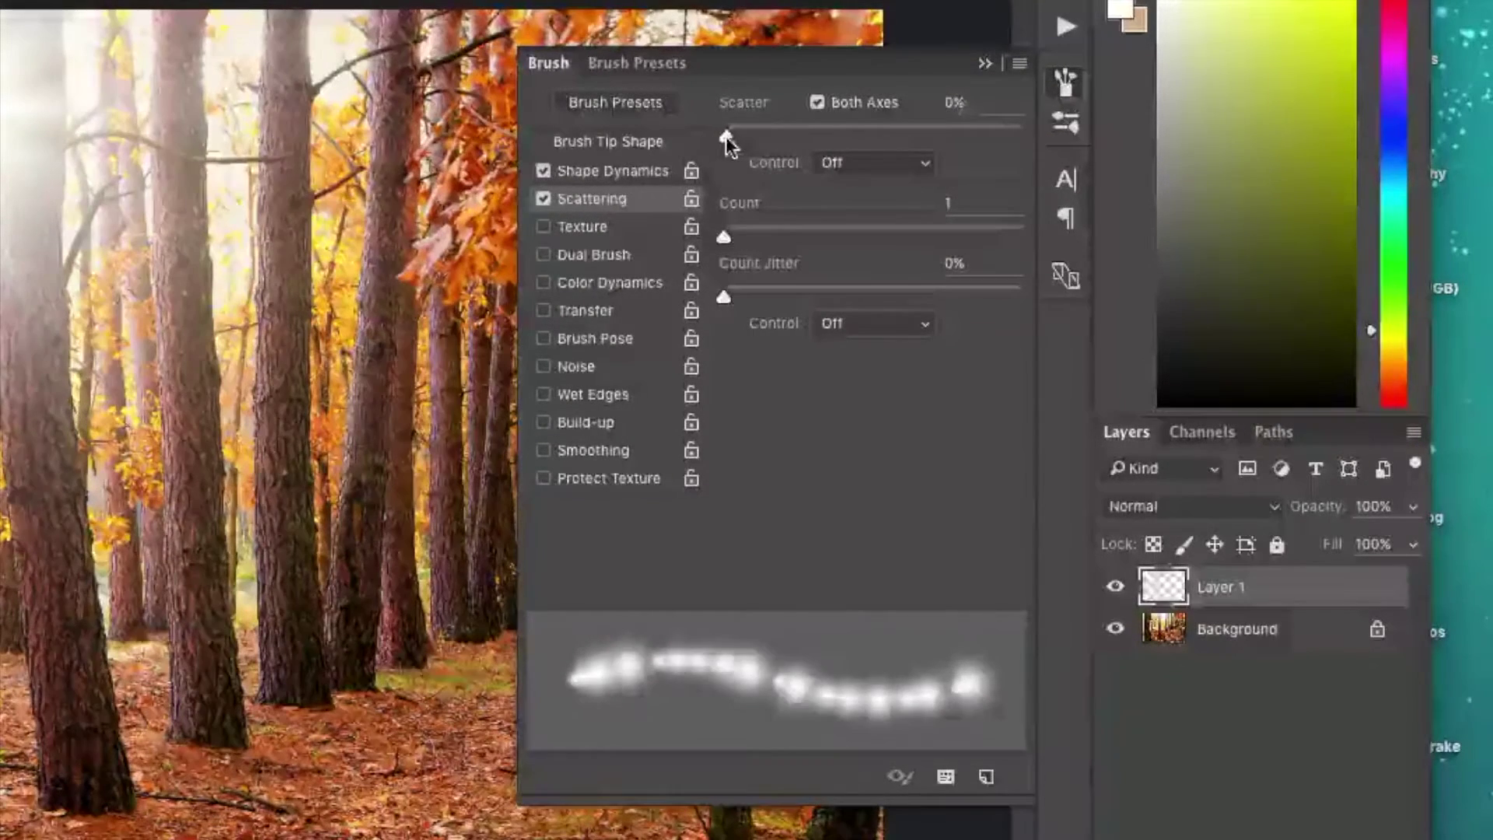
left_click_drag(725, 137, 1036, 133)
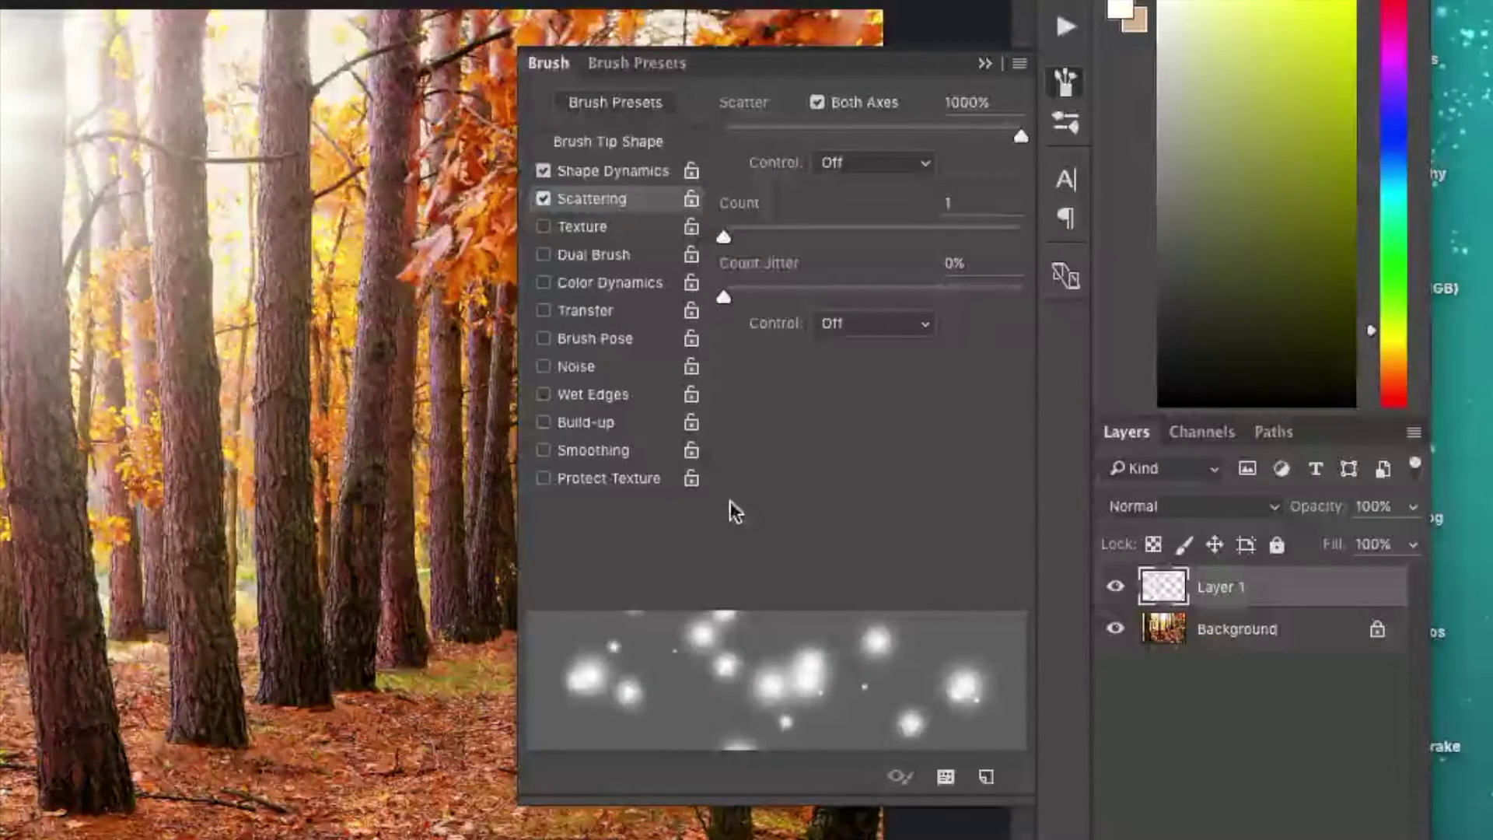
left_click(596, 449)
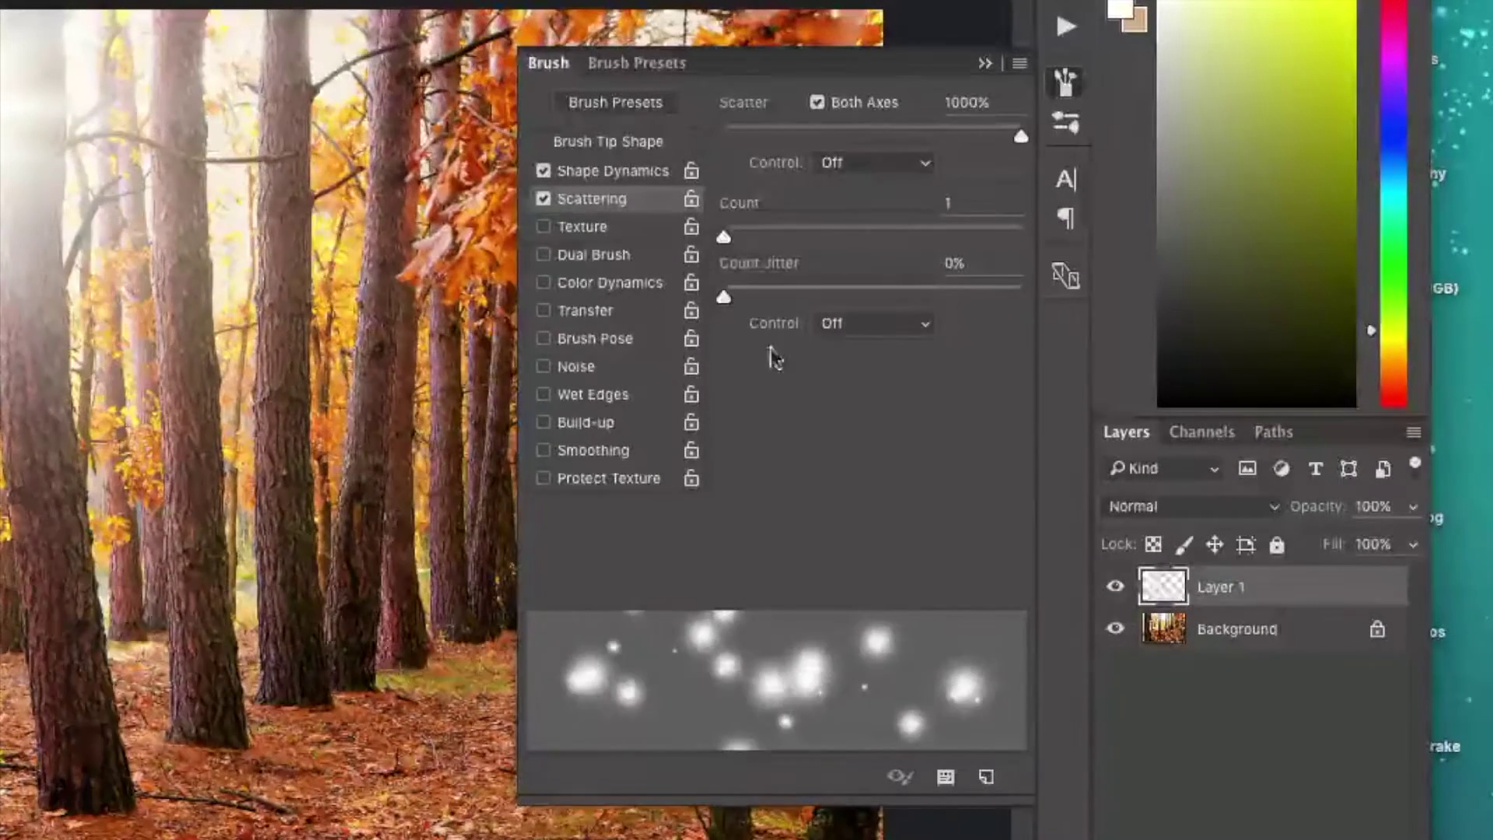
Step: Check the Brush Tip Shape settings: 40 px size, 0% hardness, 60% spacing
left_click(620, 146)
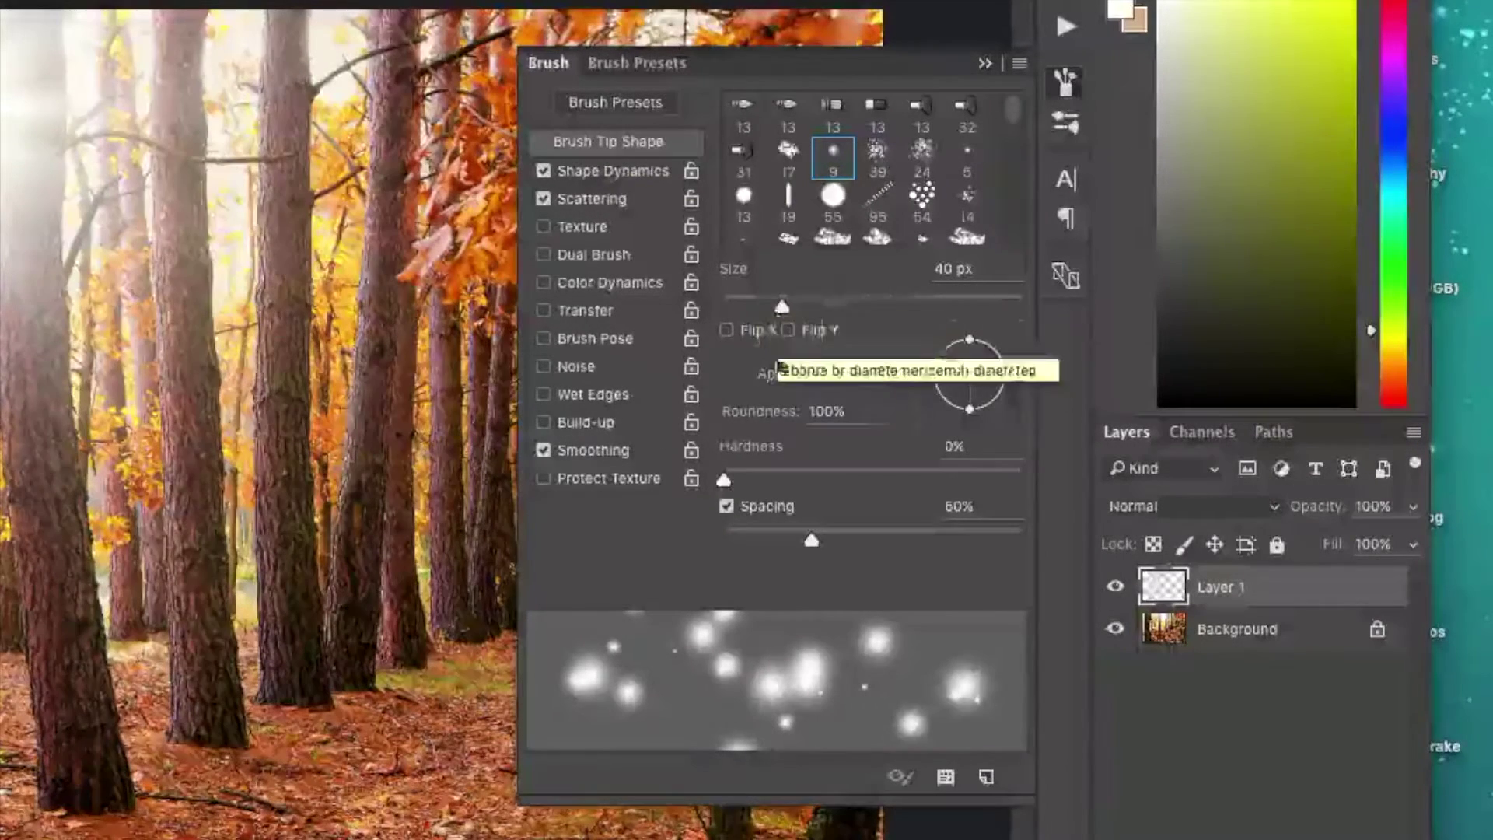
mouse_move(723, 480)
left_mouse_down()
mouse_move(859, 480)
mouse_move(677, 480)
mouse_move(1058, 480)
mouse_move(703, 482)
left_mouse_up()
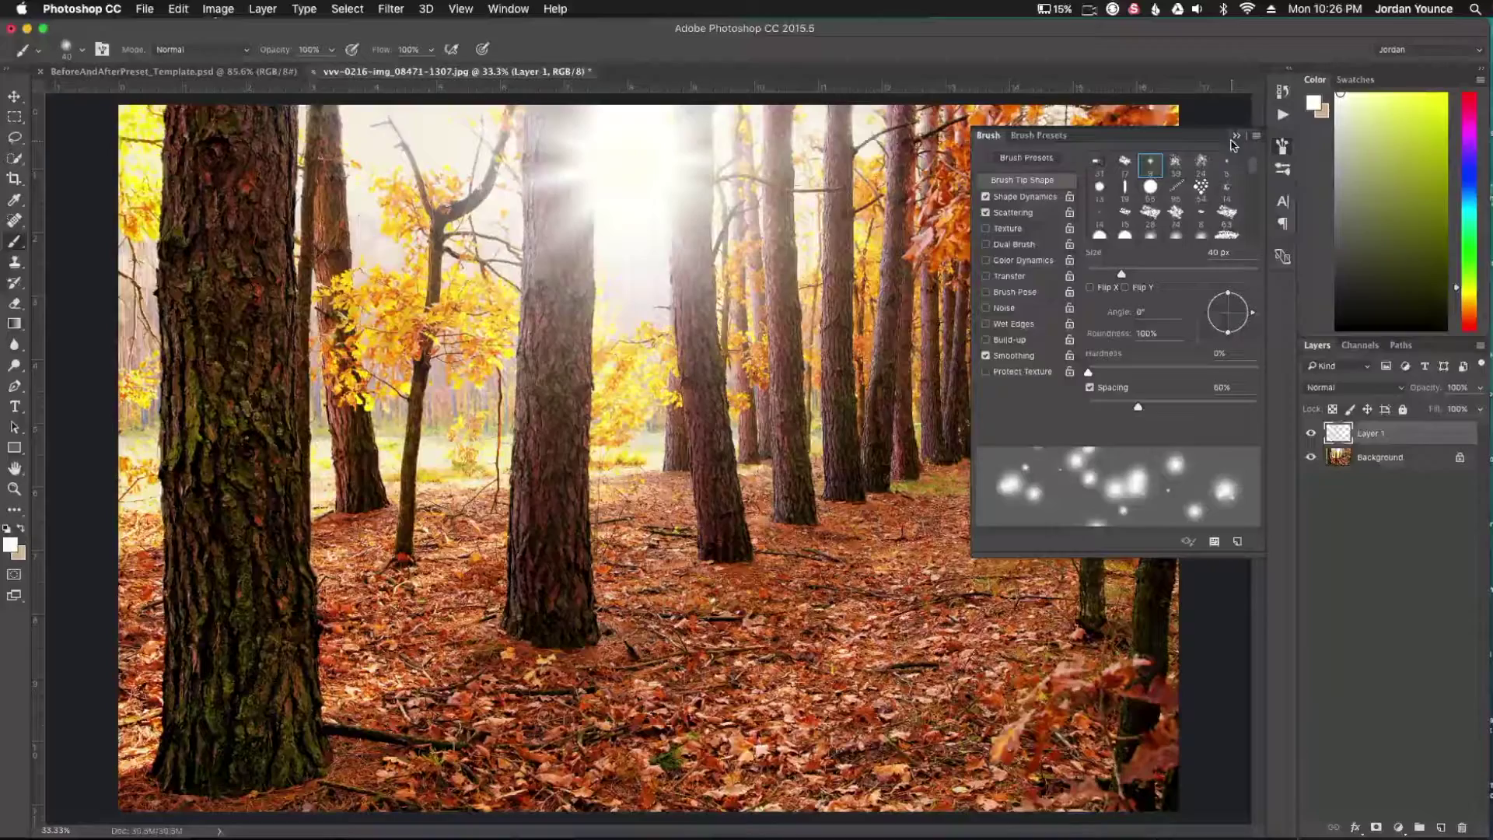
Step: Enlarge the brush to 250 px, reset default black/white colours, and test-paint scattered black dabs
left_click(1236, 138)
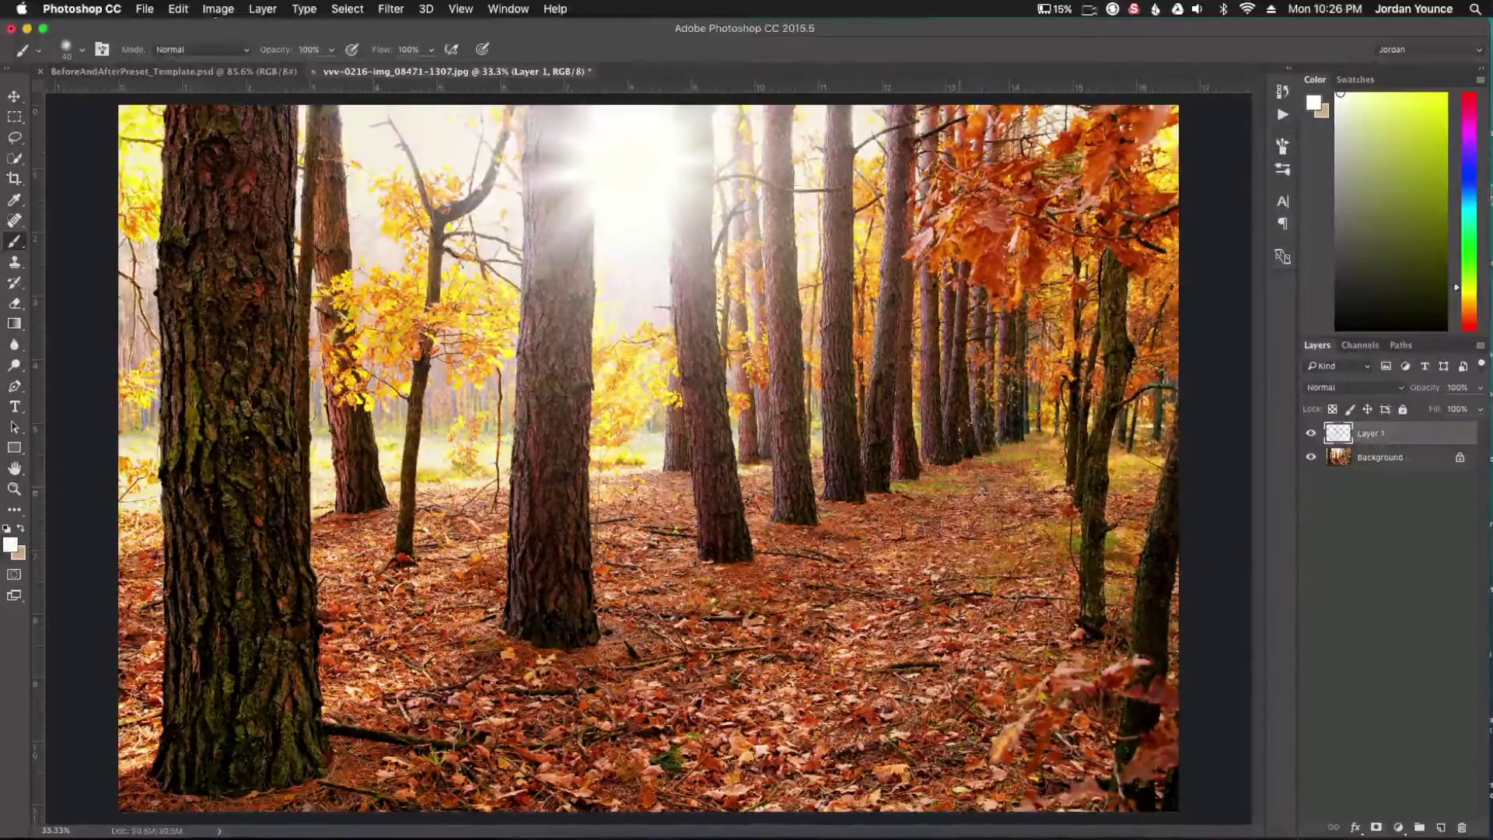
key("bracketright")
key("bracketright")
key("bracketright")
key("bracketright")
key("bracketright")
key("bracketright")
key("bracketright")
key("bracketright")
key("bracketright")
key("bracketright")
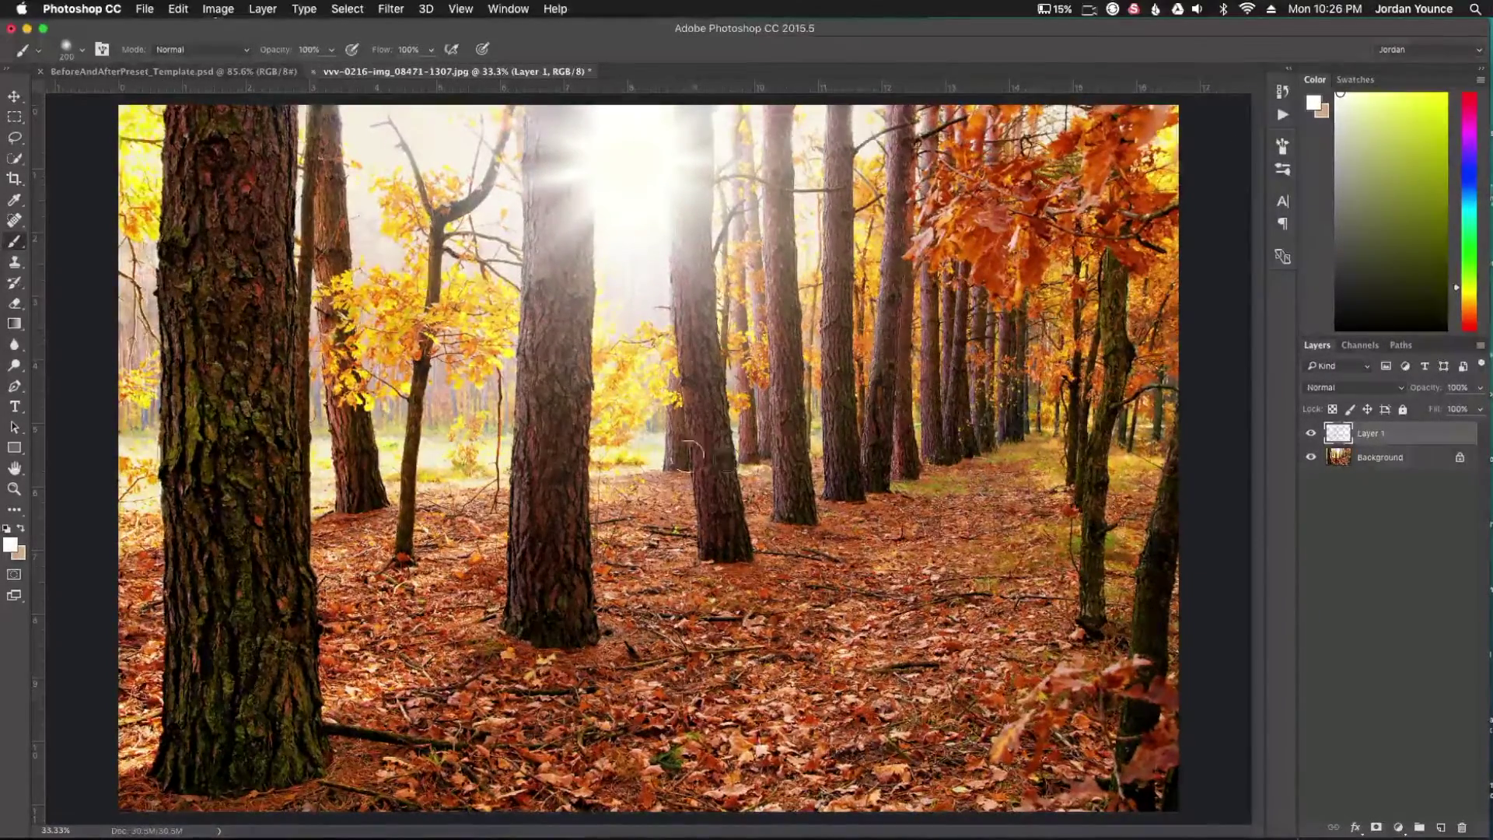
key("bracketright")
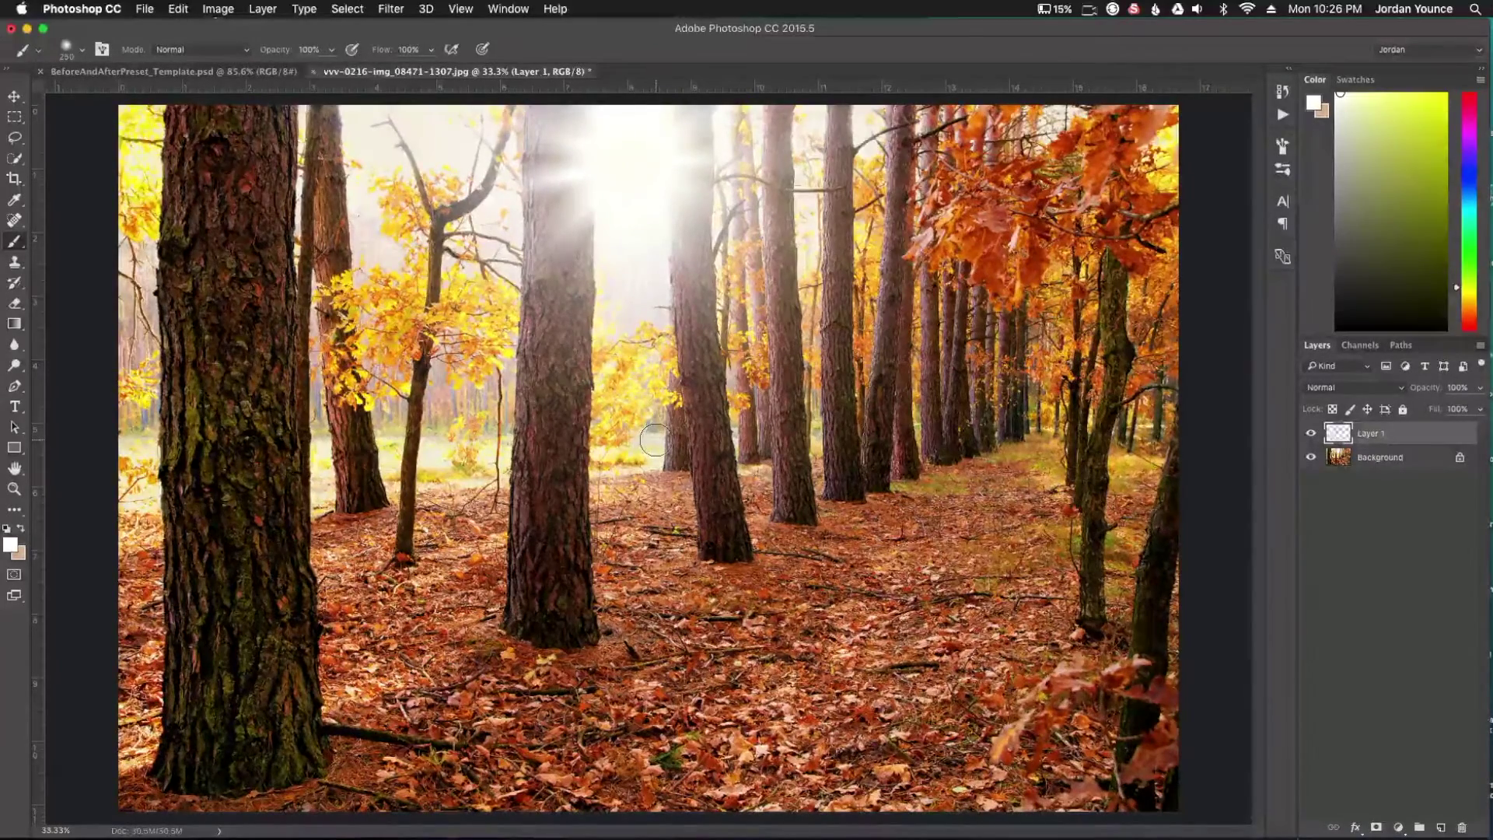
key("d")
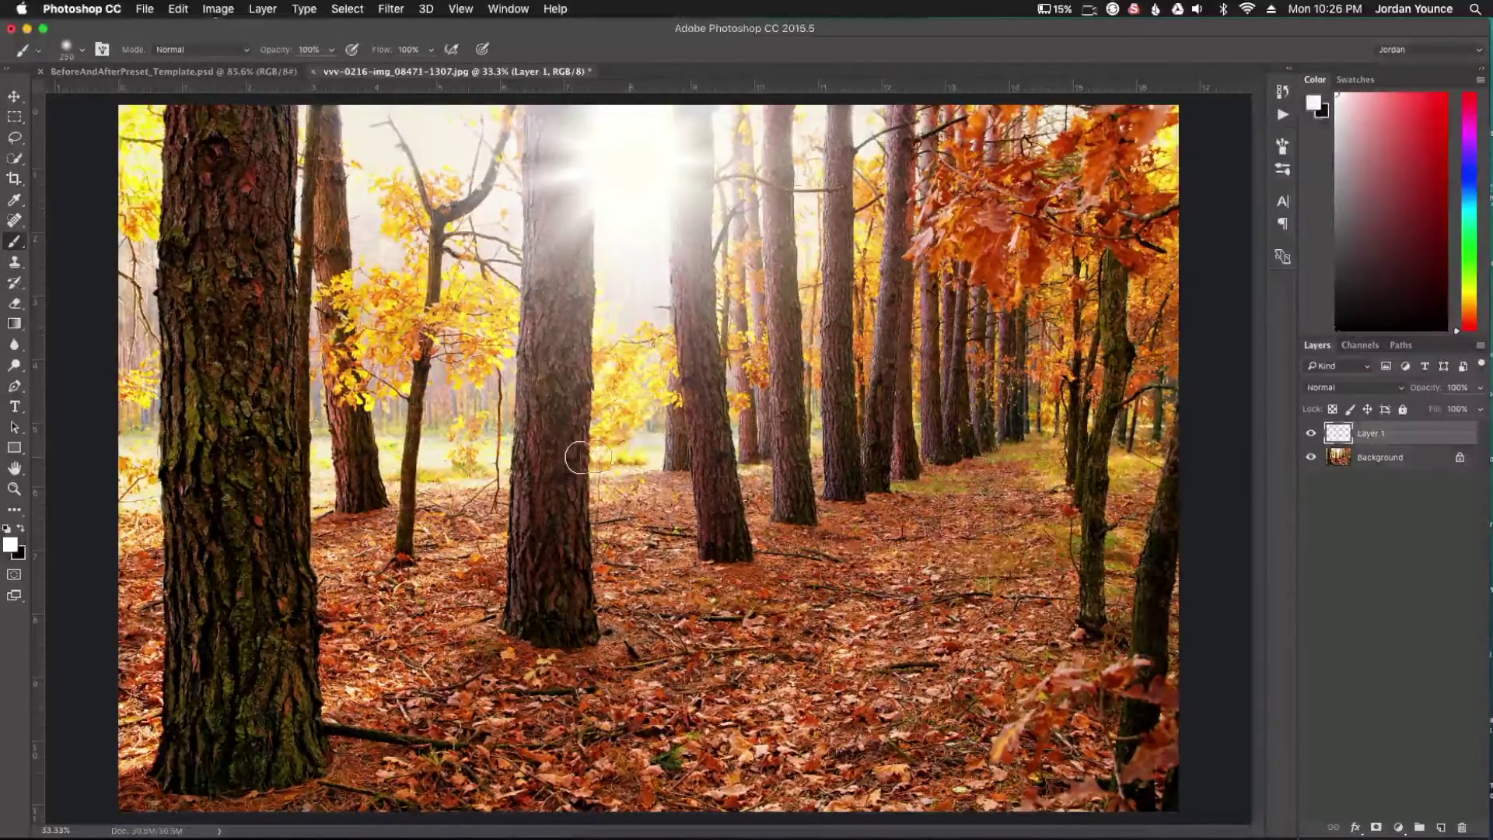
mouse_move(568, 447)
left_mouse_down()
mouse_move(630, 400)
mouse_move(638, 466)
mouse_move(761, 404)
mouse_move(1042, 315)
mouse_move(972, 350)
mouse_move(1011, 544)
mouse_move(817, 583)
mouse_move(415, 762)
mouse_move(272, 447)
mouse_move(436, 202)
mouse_move(875, 163)
mouse_move(868, 628)
mouse_move(593, 706)
mouse_move(348, 465)
mouse_move(810, 371)
mouse_move(684, 178)
mouse_move(761, 241)
left_mouse_up()
Step: Discard the test layer, create a fresh empty layer, and shrink the brush to 80 px
mouse_move(1407, 433)
left_mouse_down()
mouse_move(1439, 476)
mouse_move(1459, 830)
left_mouse_up()
key("super+shift+alt+n")
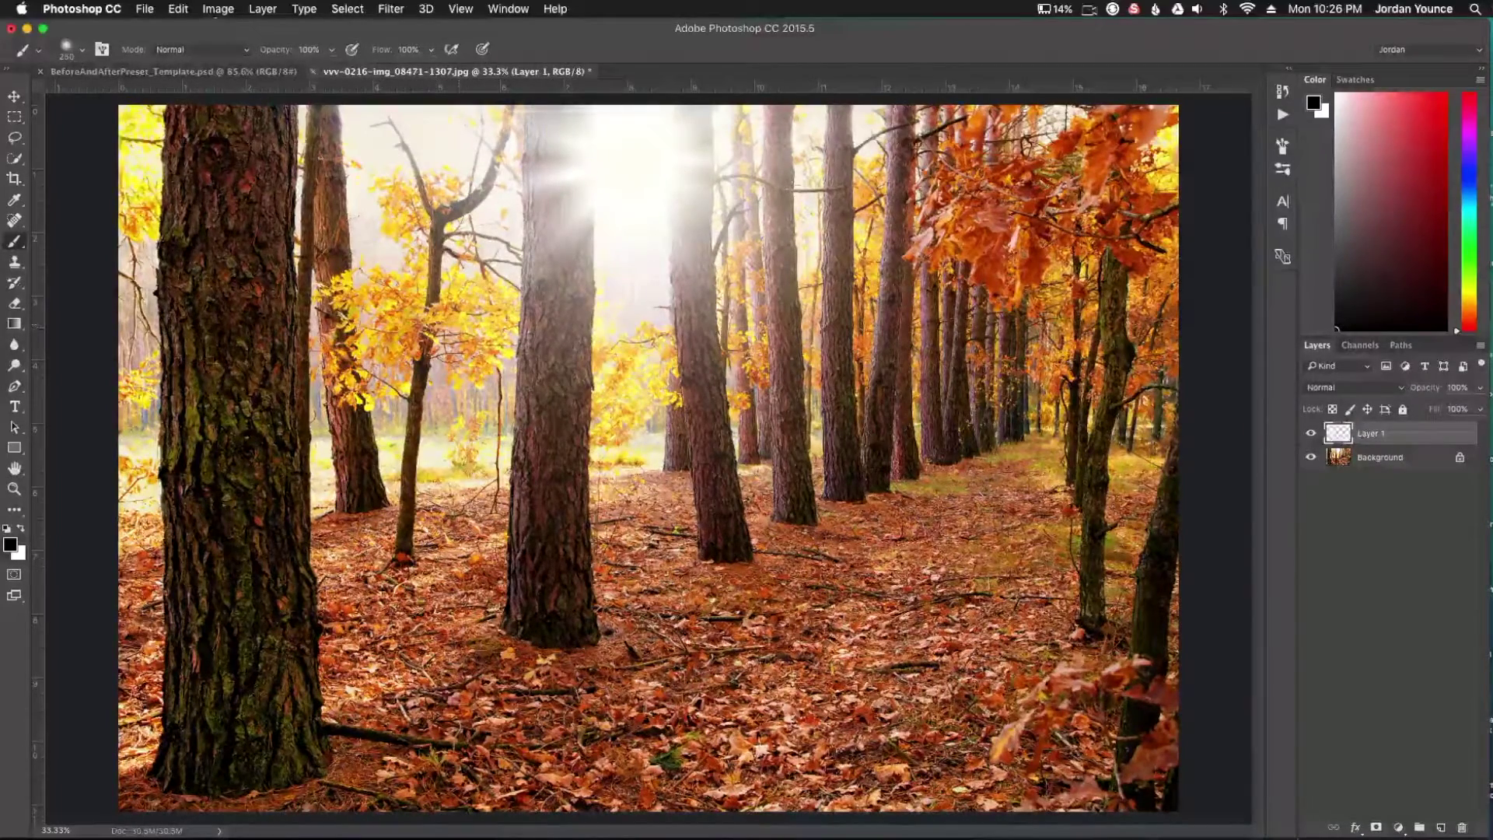
key("bracketleft")
key("bracketleft")
key("bracketleft")
key("bracketleft")
key("bracketleft")
key("bracketleft")
key("bracketleft")
key("bracketleft")
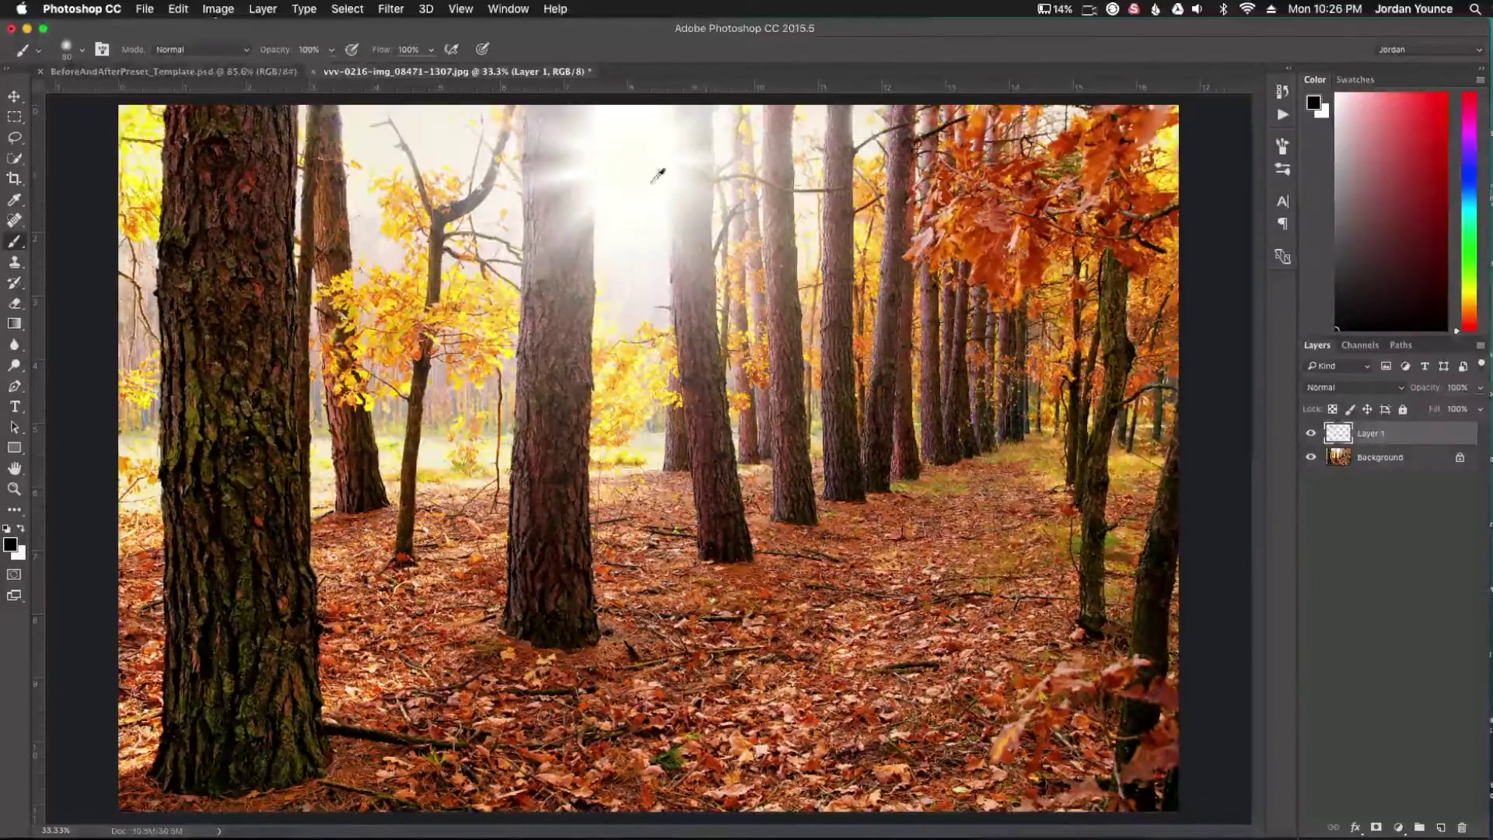
Step: Sample the near-white sunlight and paint soft dots over the trunks, path and ground on Layer 1
left_click(633, 217, "alt")
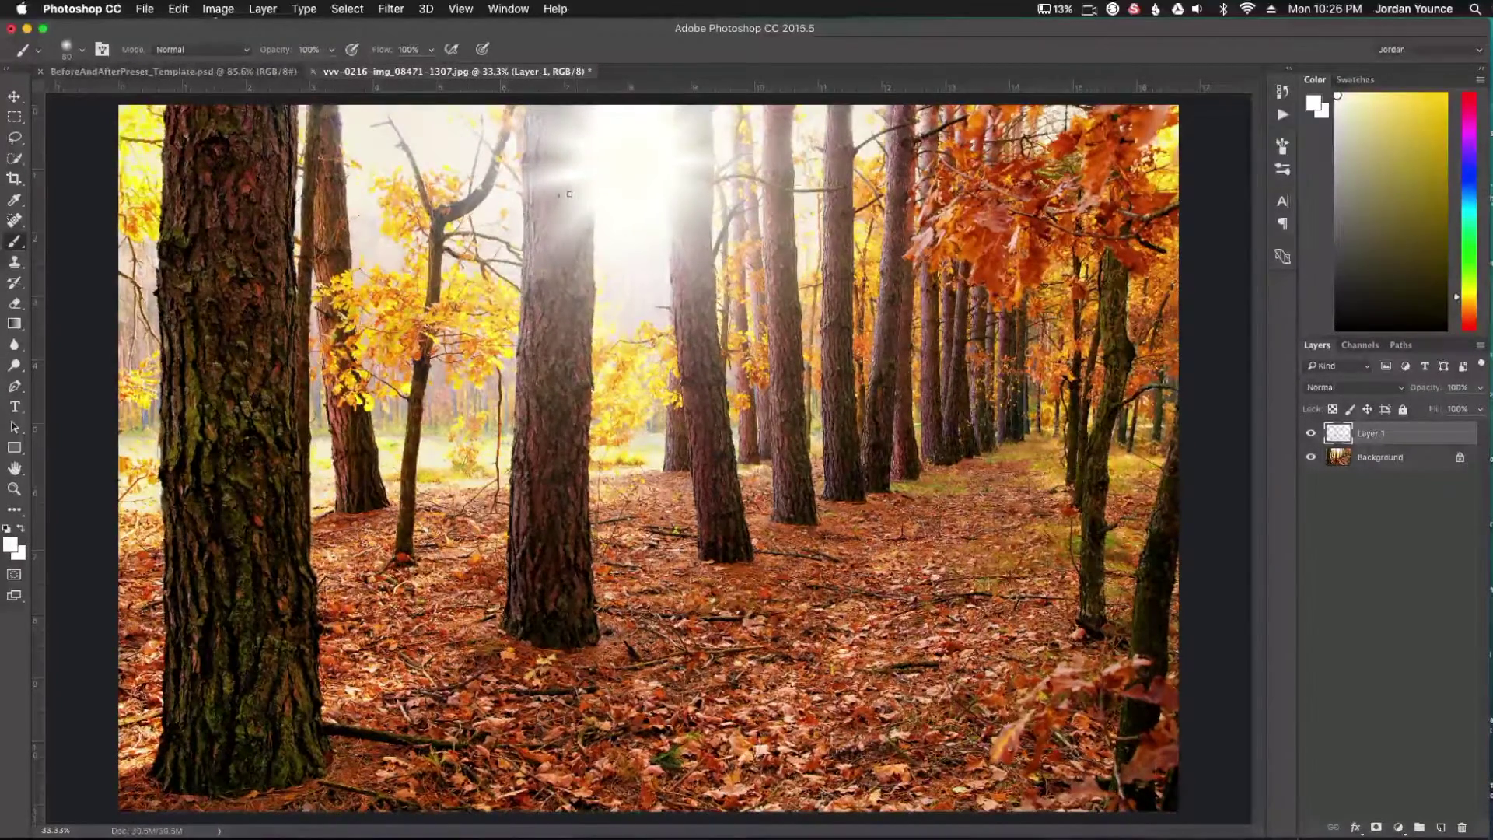
left_click(561, 247)
left_click(532, 205)
mouse_move(436, 244)
left_mouse_down()
mouse_move(365, 326)
mouse_move(299, 517)
mouse_move(388, 704)
mouse_move(910, 723)
mouse_move(1158, 447)
mouse_move(1011, 192)
mouse_move(502, 144)
mouse_move(234, 315)
mouse_move(167, 661)
mouse_move(641, 797)
mouse_move(879, 653)
mouse_move(964, 381)
mouse_move(544, 303)
mouse_move(467, 505)
mouse_move(591, 614)
mouse_move(839, 552)
mouse_move(715, 326)
mouse_move(591, 443)
mouse_move(758, 467)
mouse_move(590, 350)
mouse_move(233, 629)
mouse_move(466, 676)
mouse_move(960, 548)
mouse_move(1049, 319)
mouse_move(777, 163)
mouse_move(326, 179)
mouse_move(195, 264)
mouse_move(147, 559)
mouse_move(610, 719)
mouse_move(793, 451)
mouse_move(529, 364)
mouse_move(595, 572)
mouse_move(940, 435)
mouse_move(987, 139)
mouse_move(334, 148)
mouse_move(273, 179)
left_mouse_up()
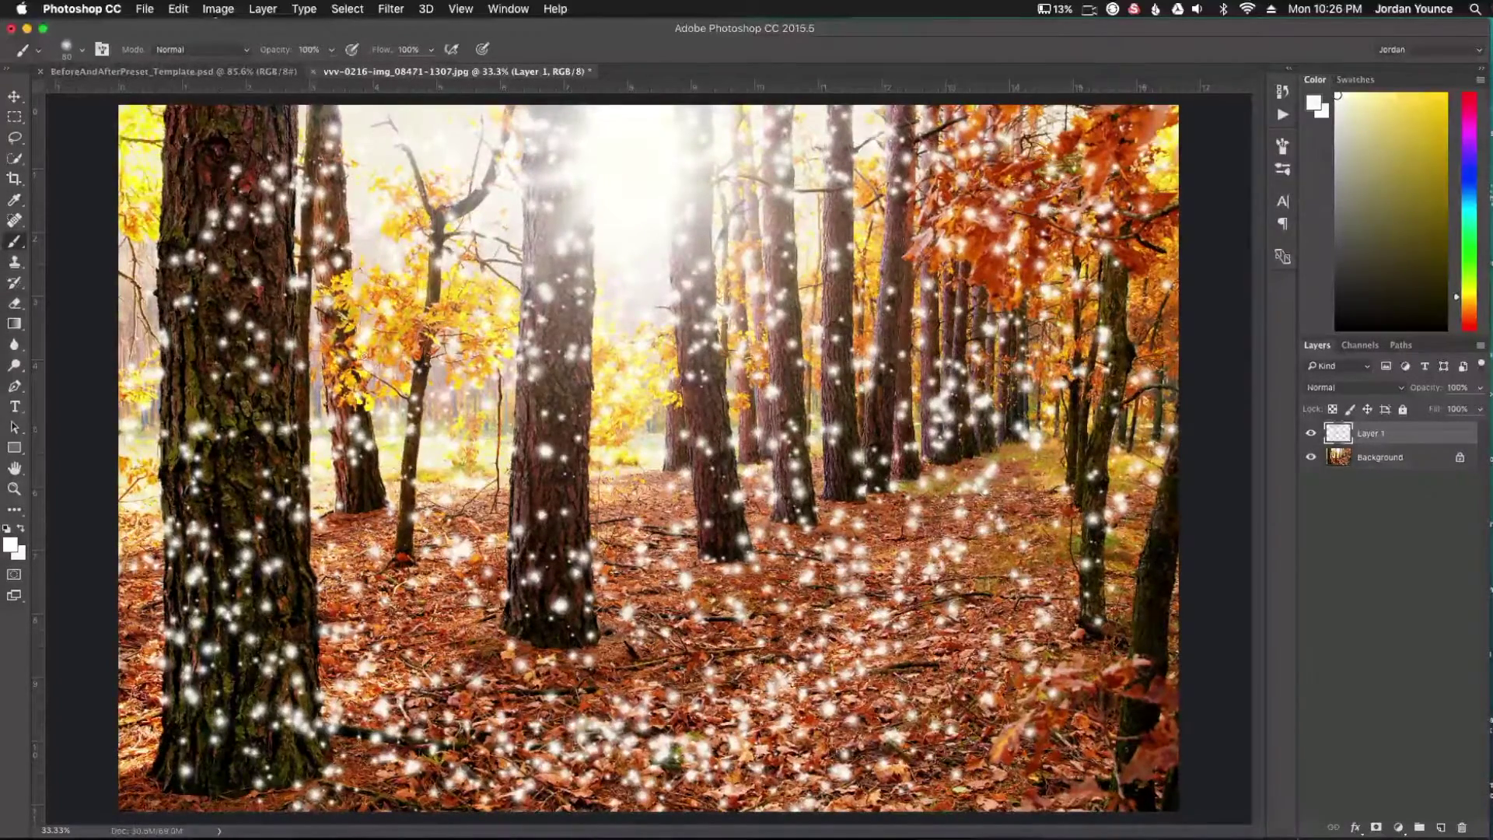
left_click(1310, 434)
left_click(1311, 435)
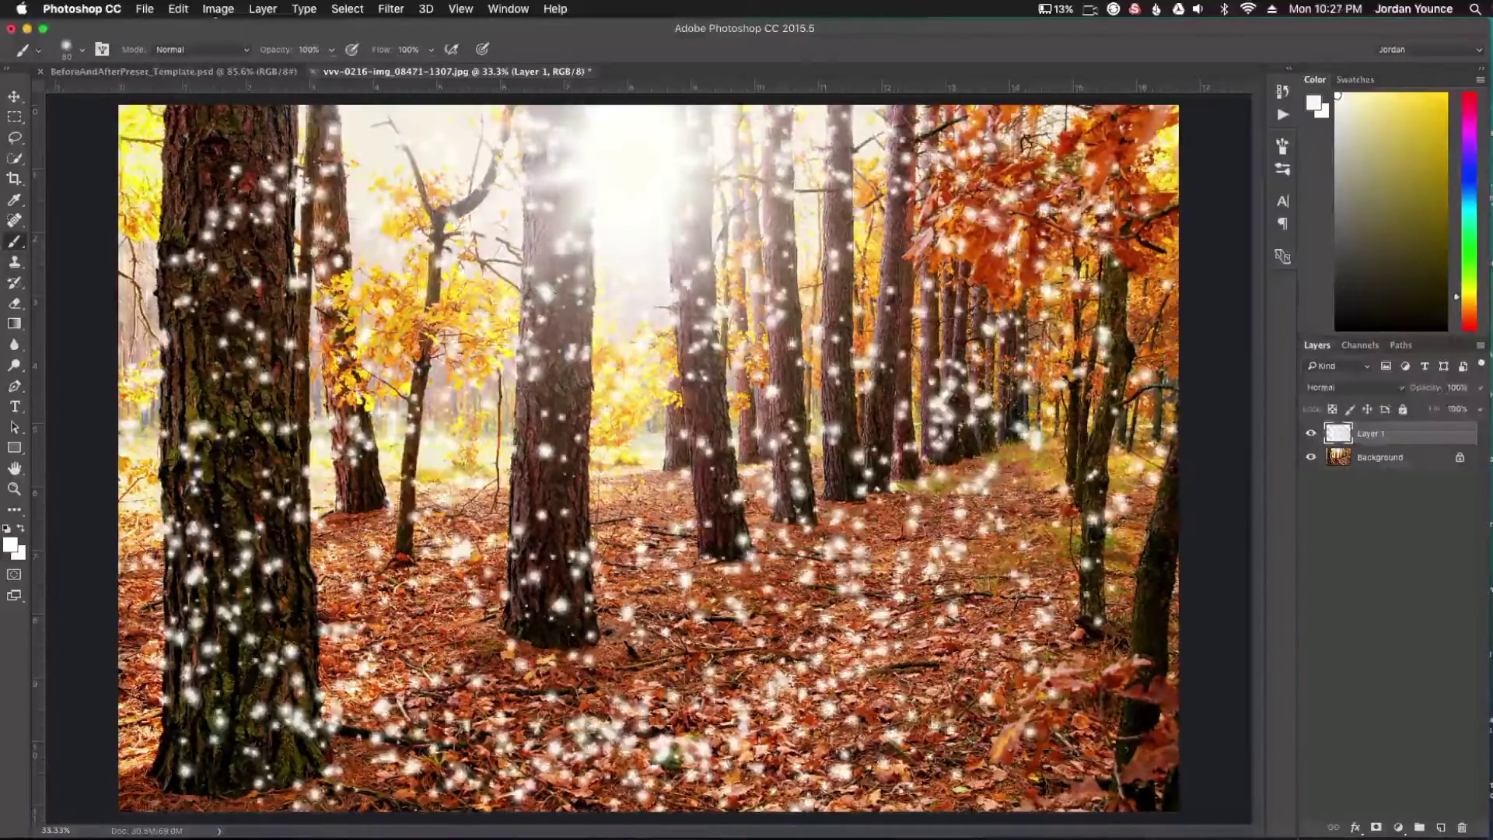
mouse_move(529, 762)
left_mouse_down()
mouse_move(793, 685)
mouse_move(754, 762)
left_mouse_up()
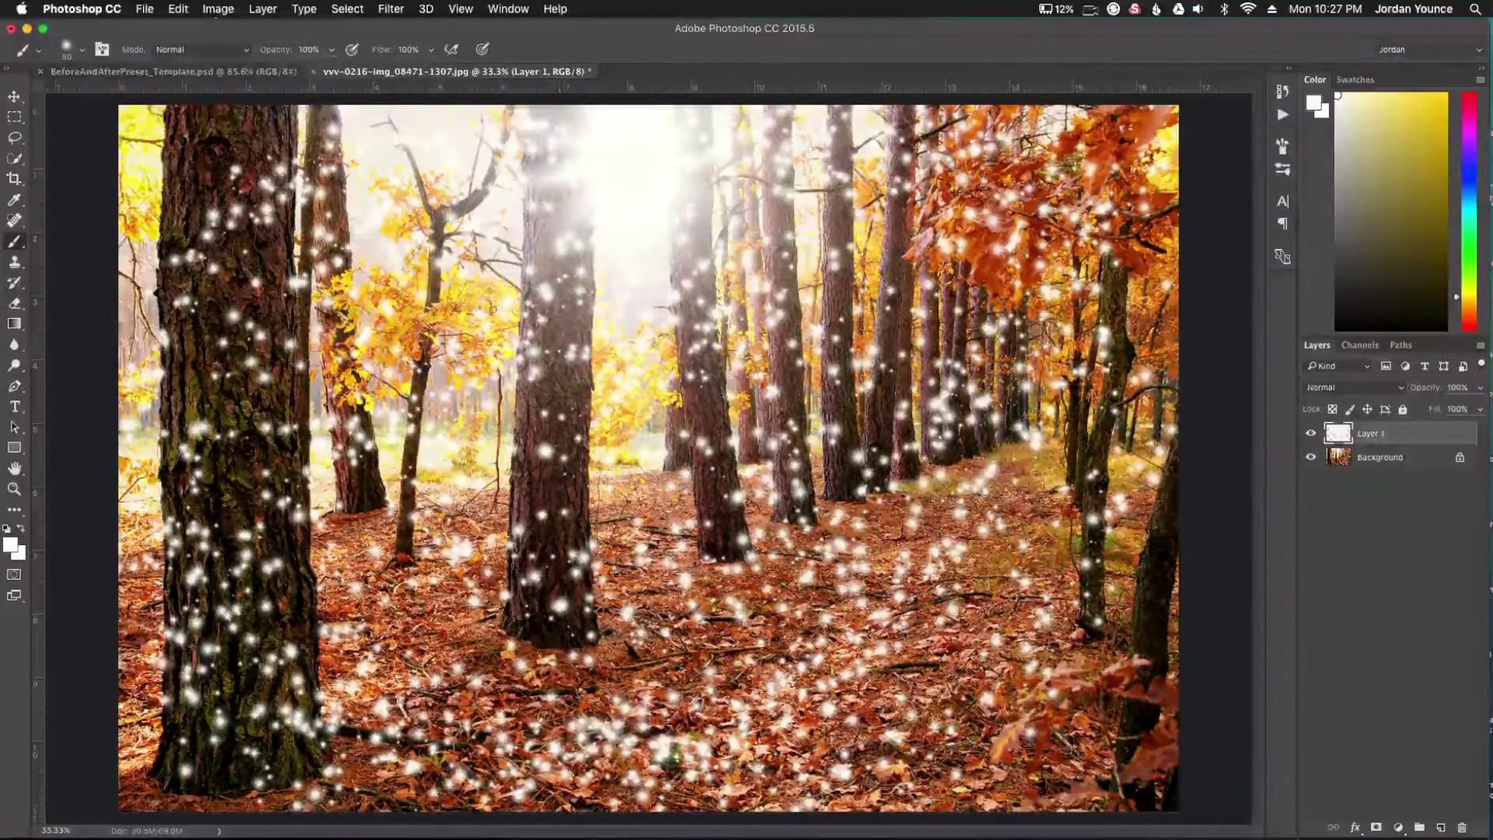
Step: Apply a Radial Blur to the white dots: Amount 100, Zoom method, centred near the sun
left_click(387, 9)
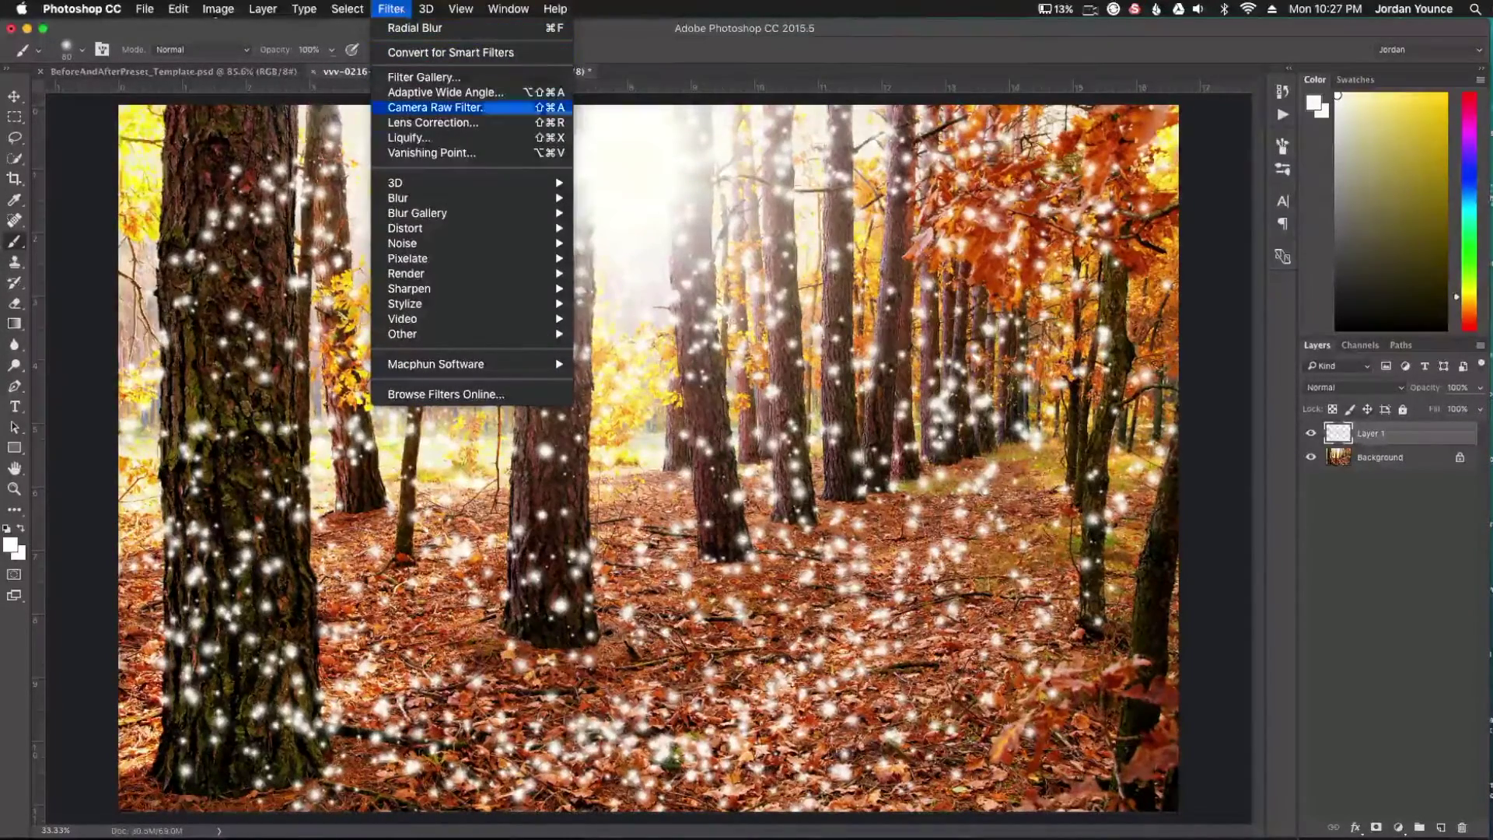
mouse_move(417, 205)
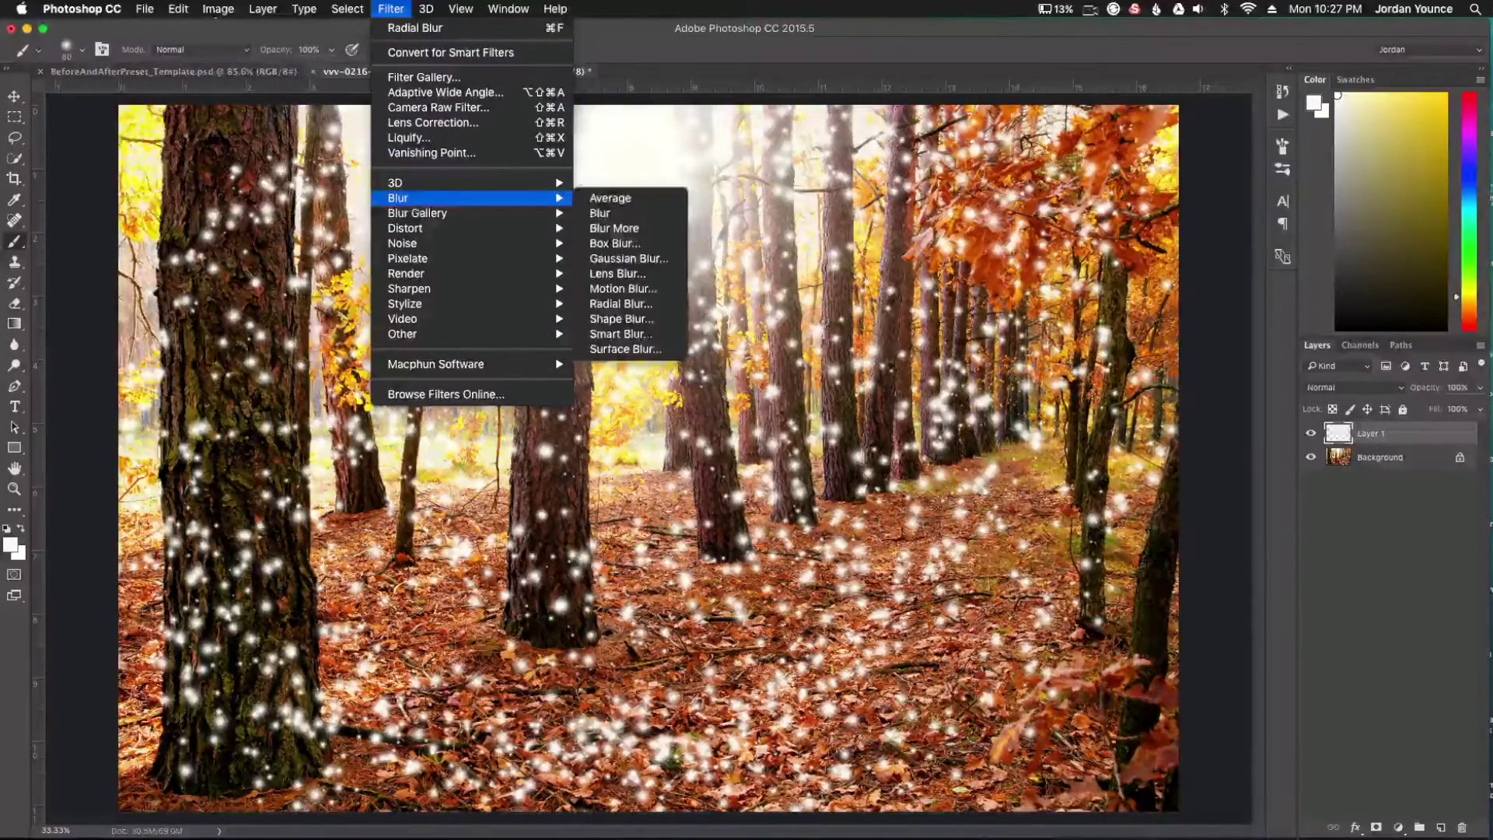
left_click(647, 311)
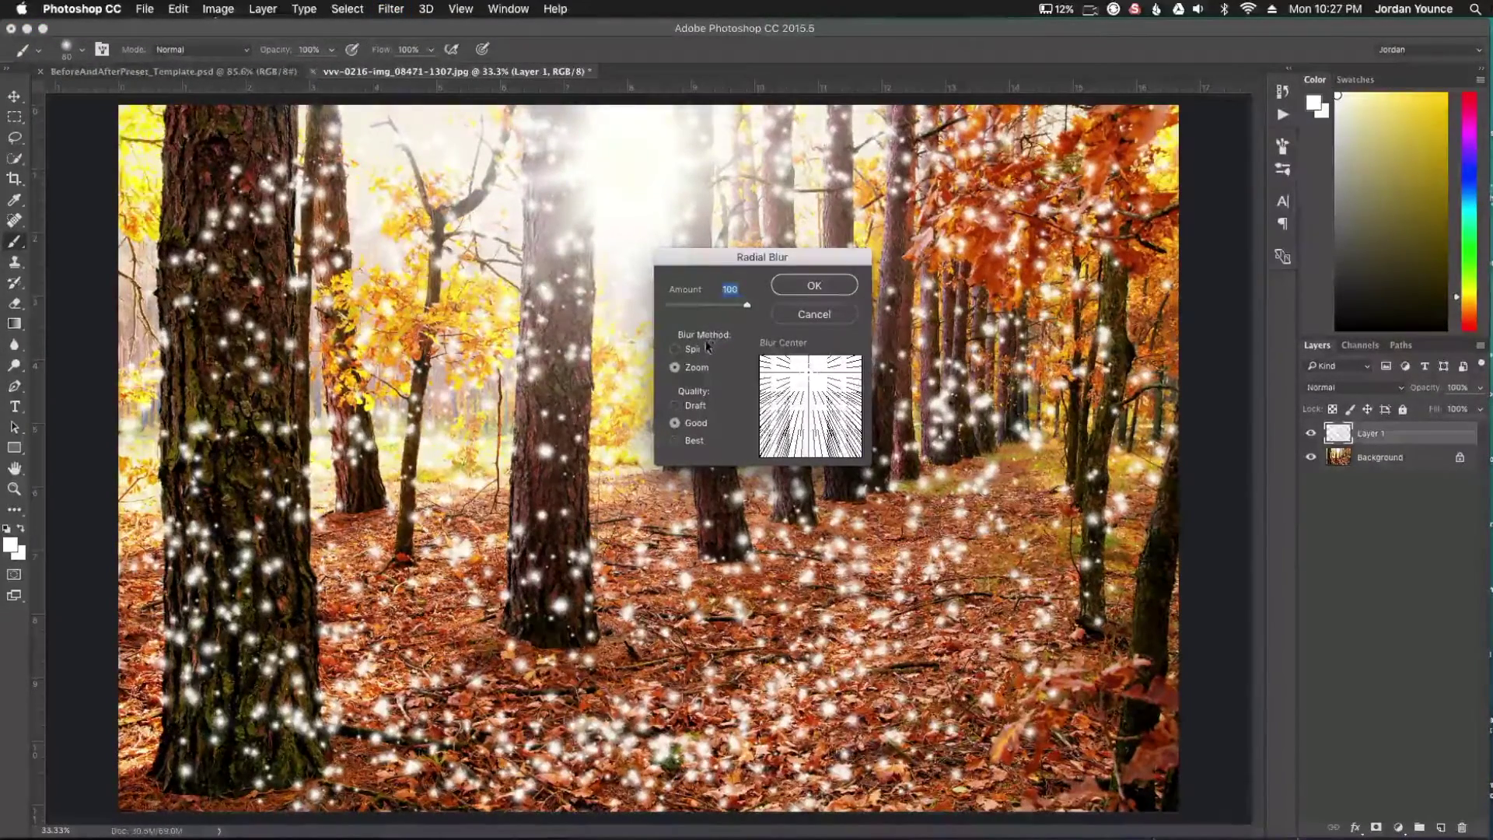
left_click(691, 348)
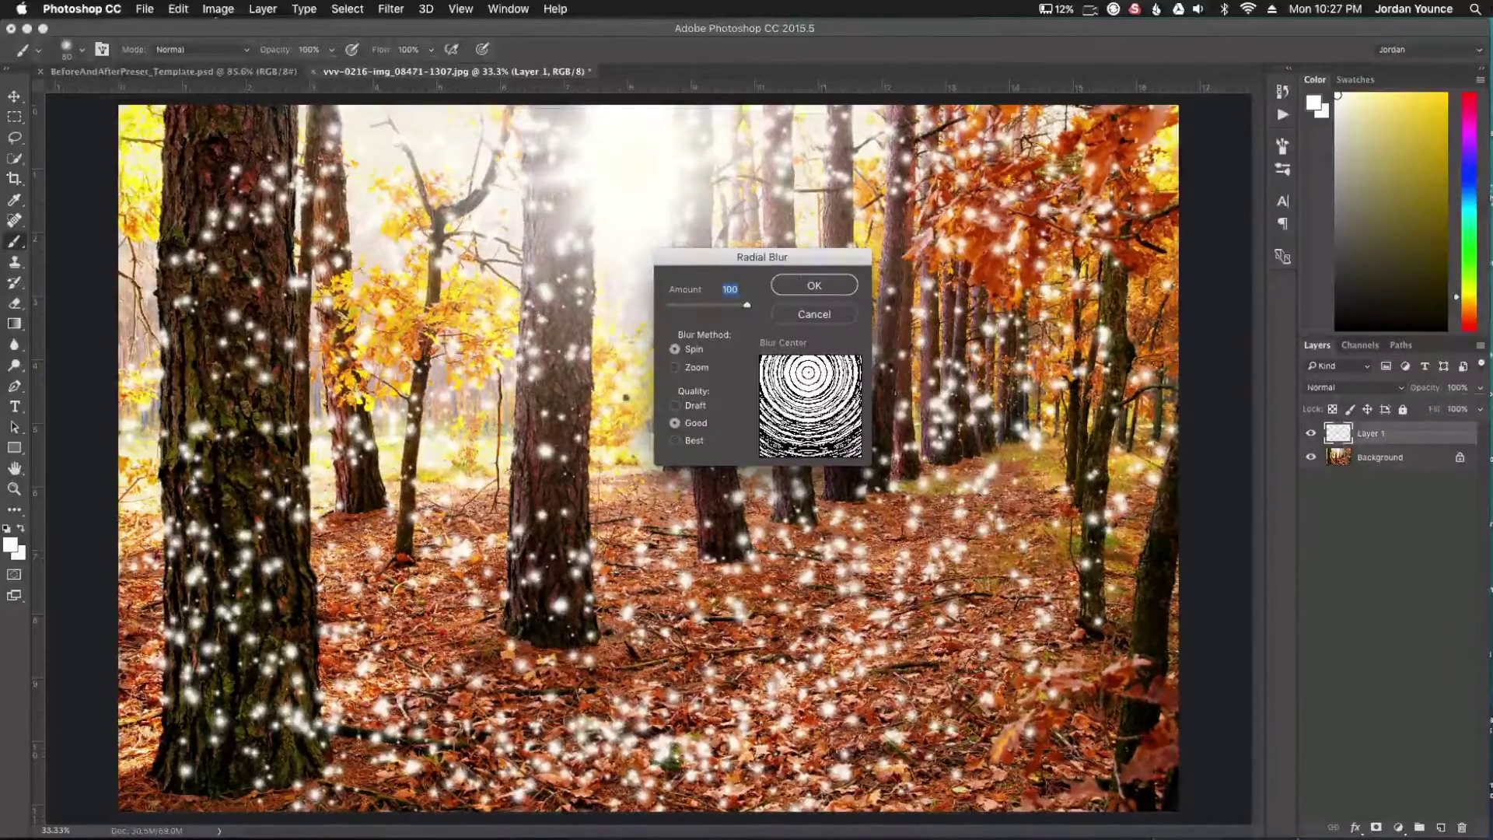
left_click(693, 370)
left_click_drag(810, 379, 814, 380)
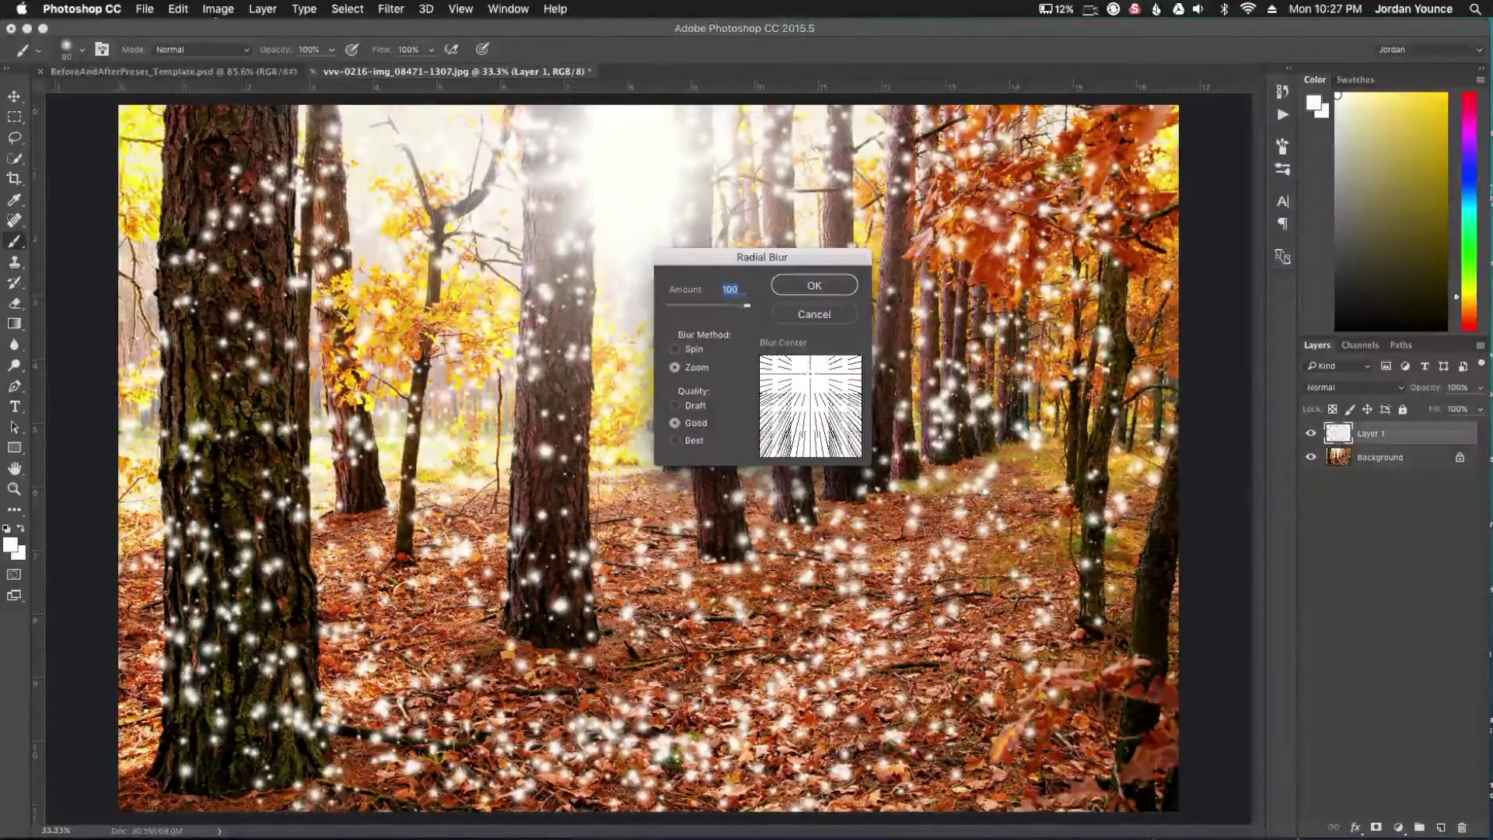
mouse_move(813, 381)
left_mouse_down()
mouse_move(826, 407)
mouse_move(810, 379)
left_mouse_up()
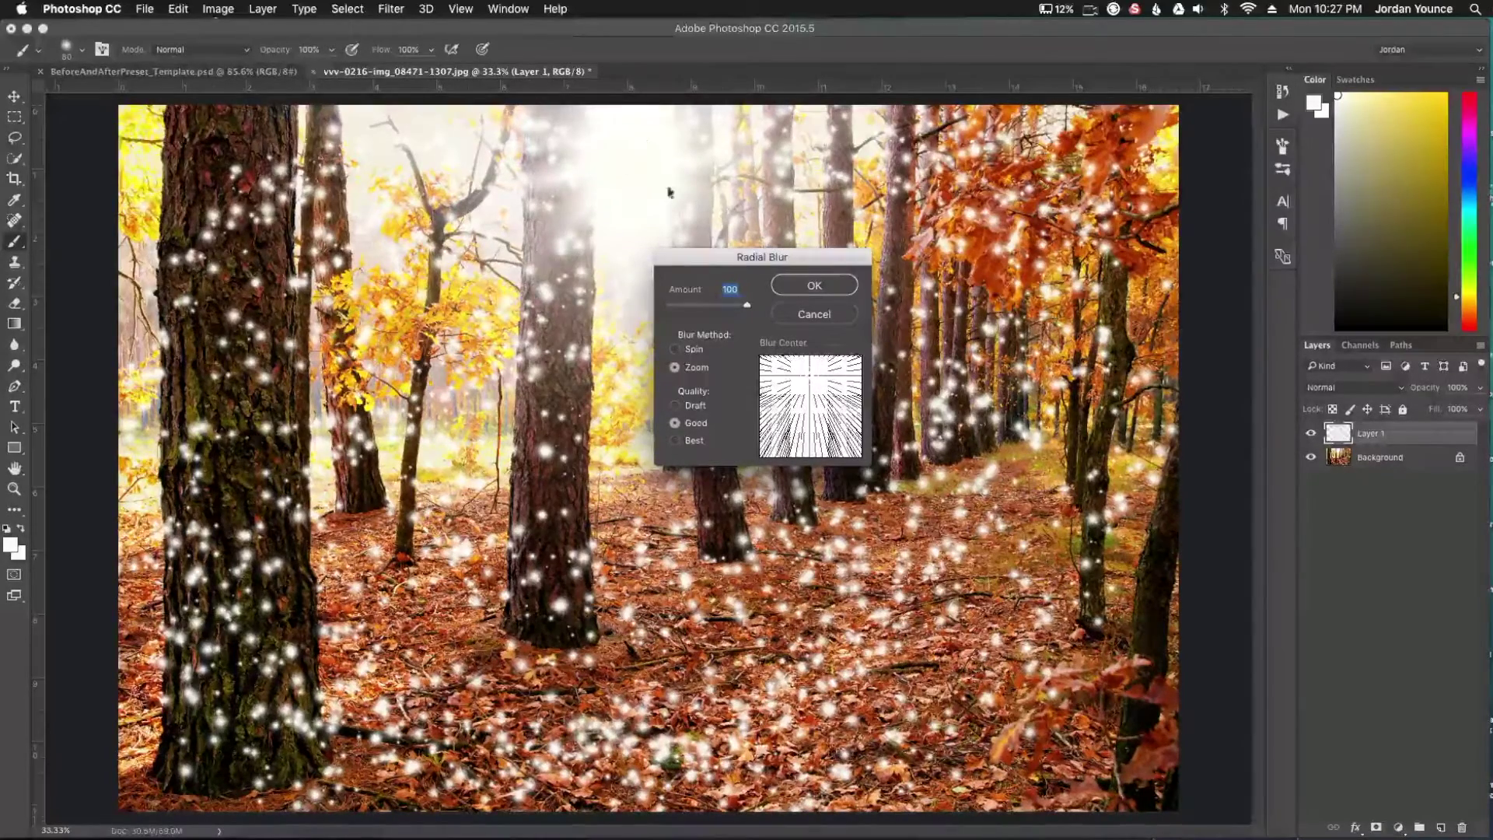
left_click(804, 375)
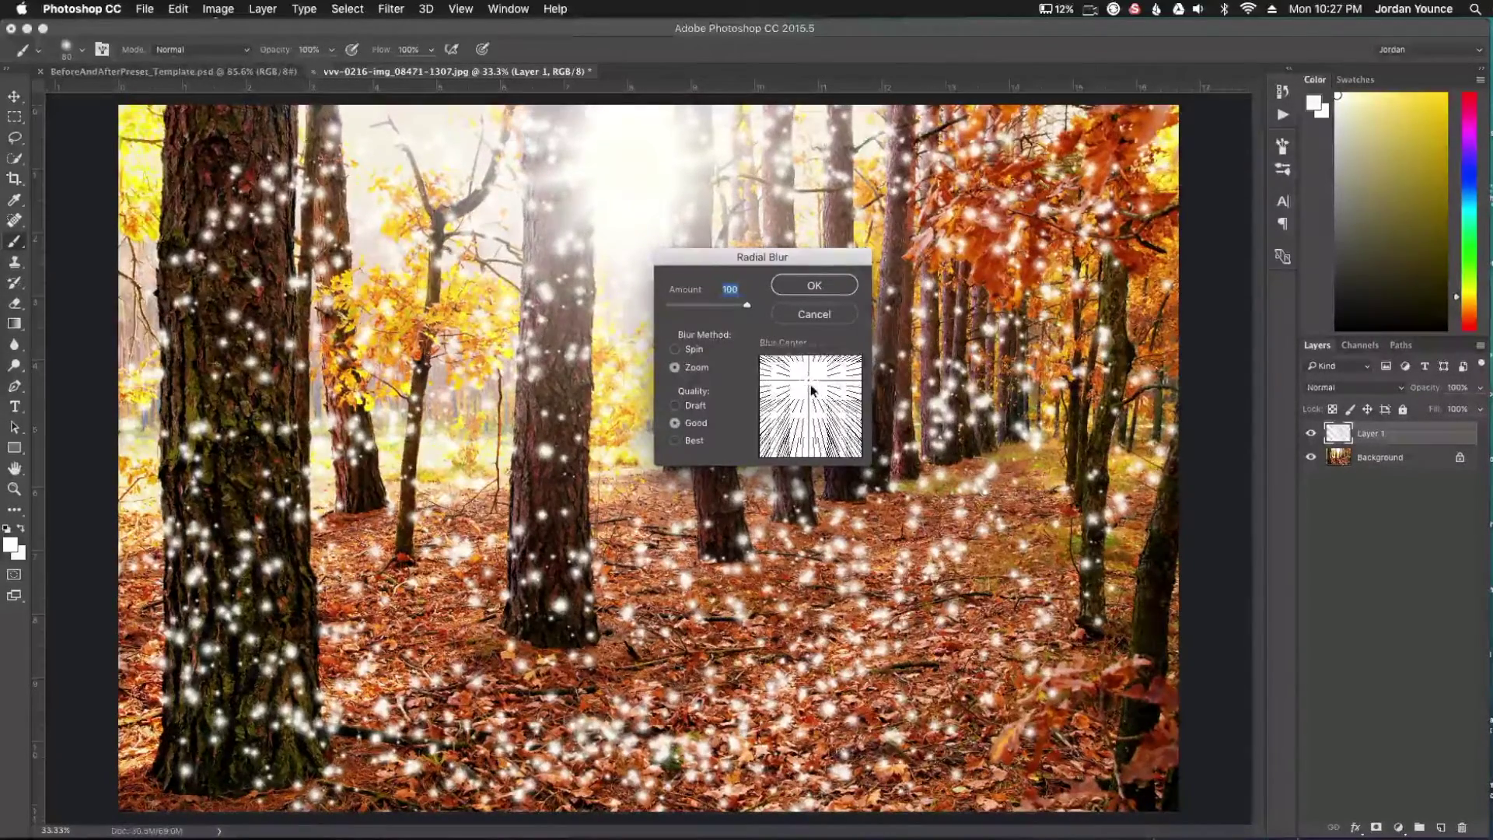
left_click_drag(805, 377, 808, 382)
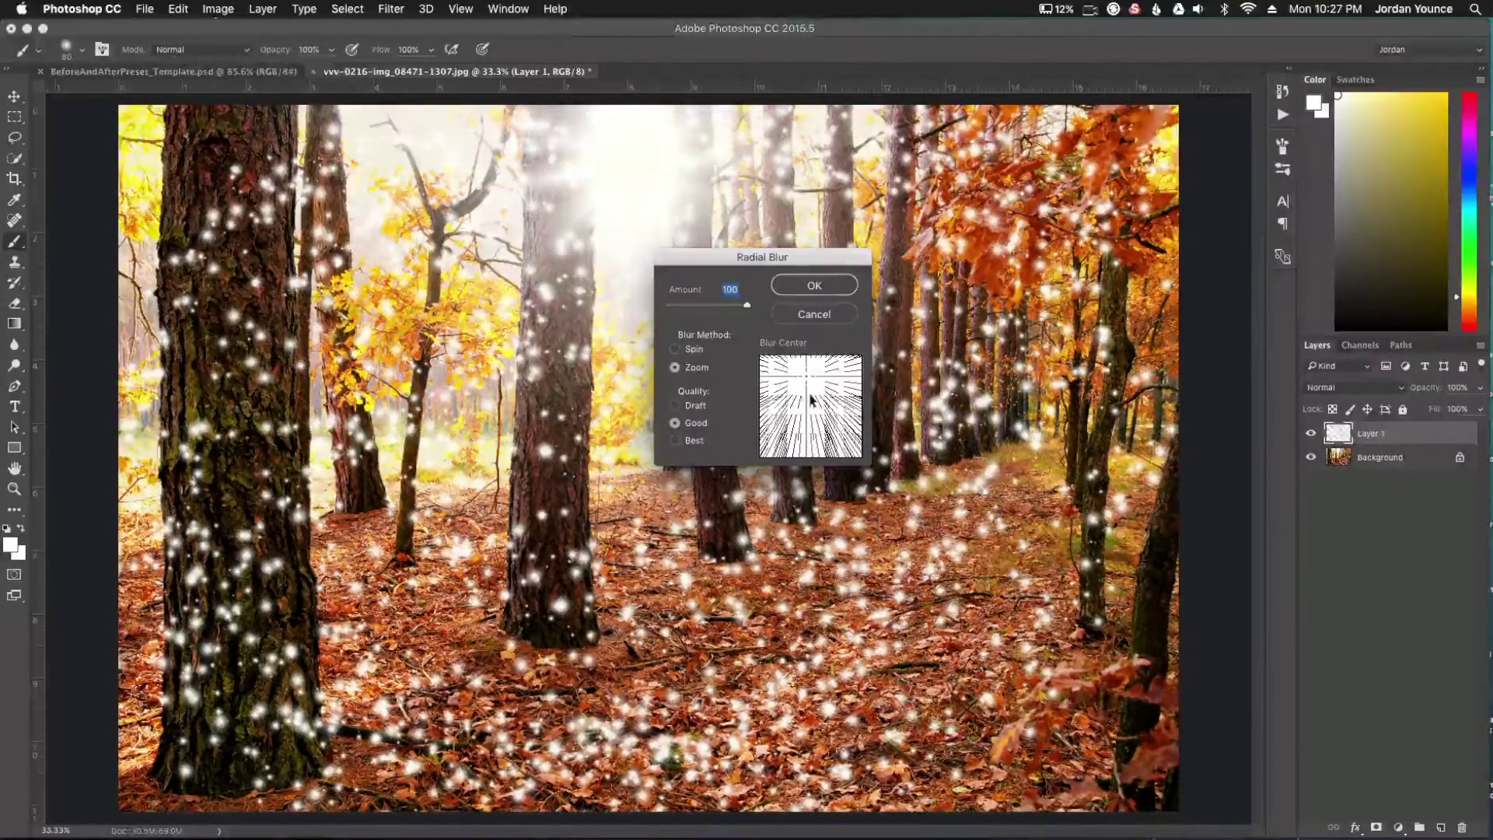
left_click(814, 285)
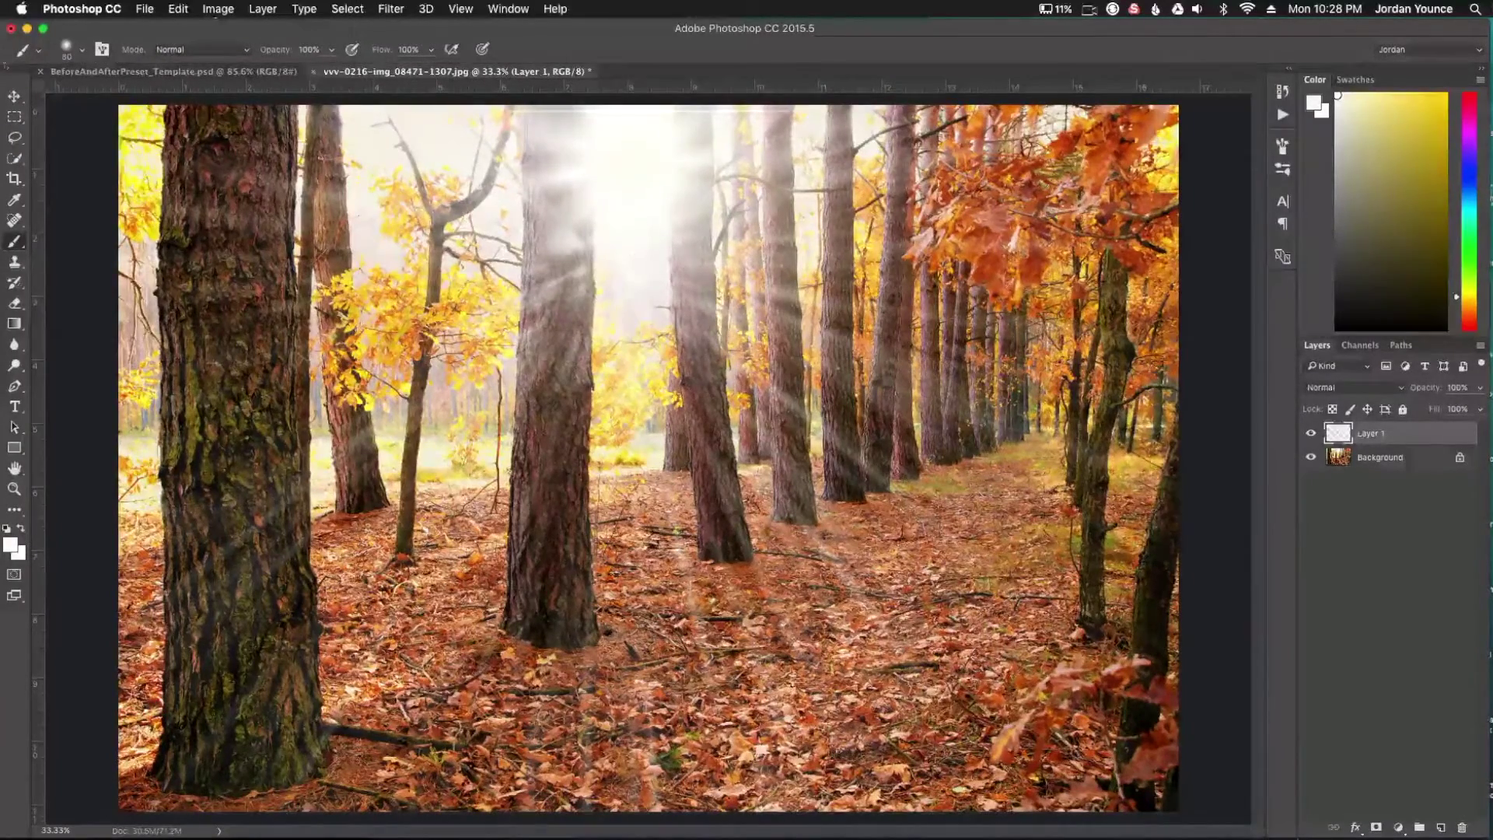
Step: Scale the light-ray layer to about 130%, shift it lower, and duplicate it as Layer 1 copy
key("v")
mouse_move(650, 291)
left_mouse_down()
mouse_move(676, 304)
mouse_move(727, 463)
mouse_move(859, 498)
mouse_move(898, 280)
mouse_move(657, 243)
mouse_move(673, 554)
mouse_move(736, 330)
mouse_move(700, 241)
mouse_move(674, 220)
mouse_move(684, 198)
left_mouse_up()
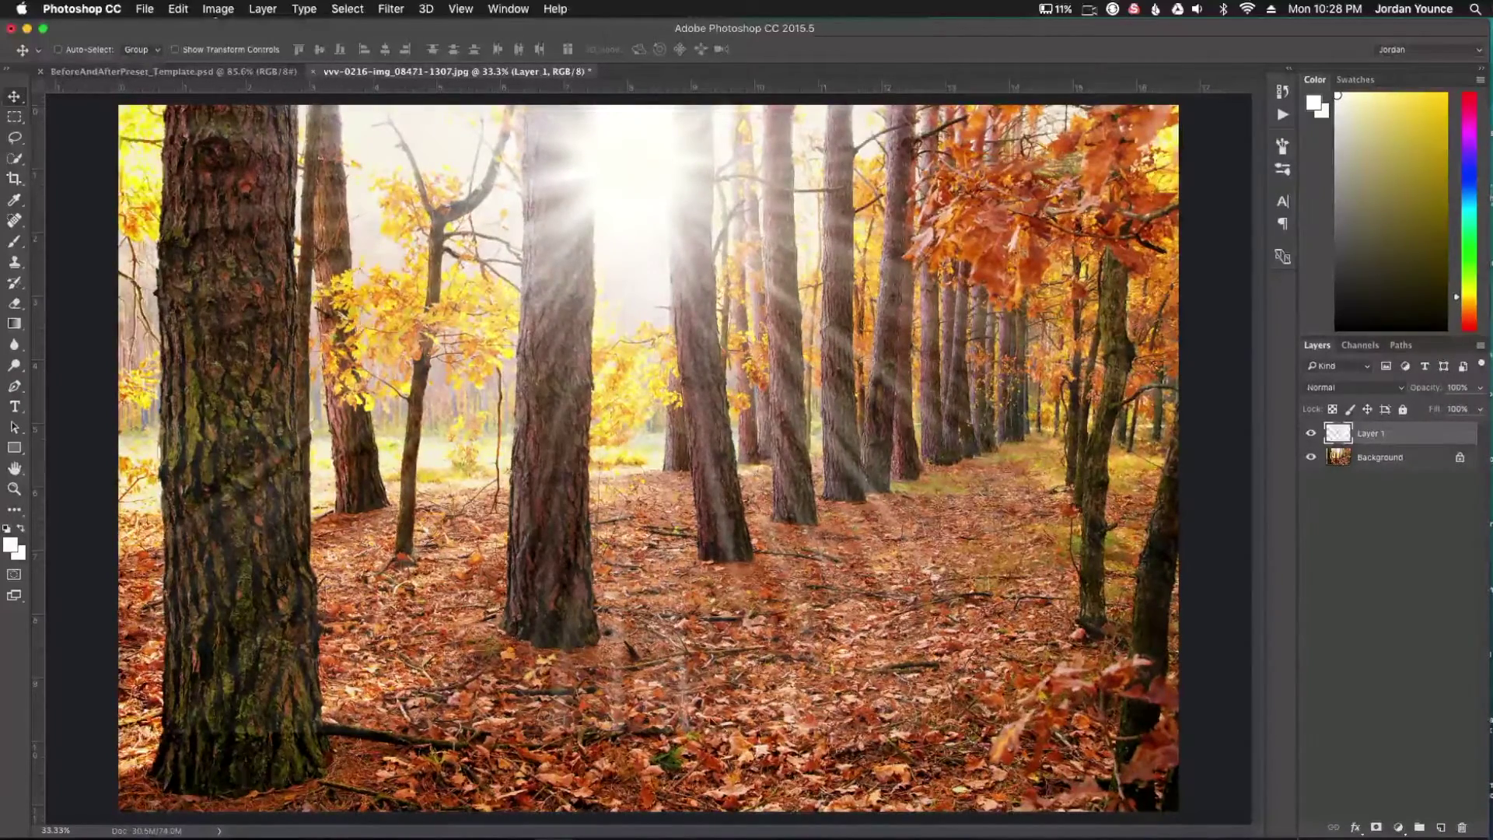
key("super+t")
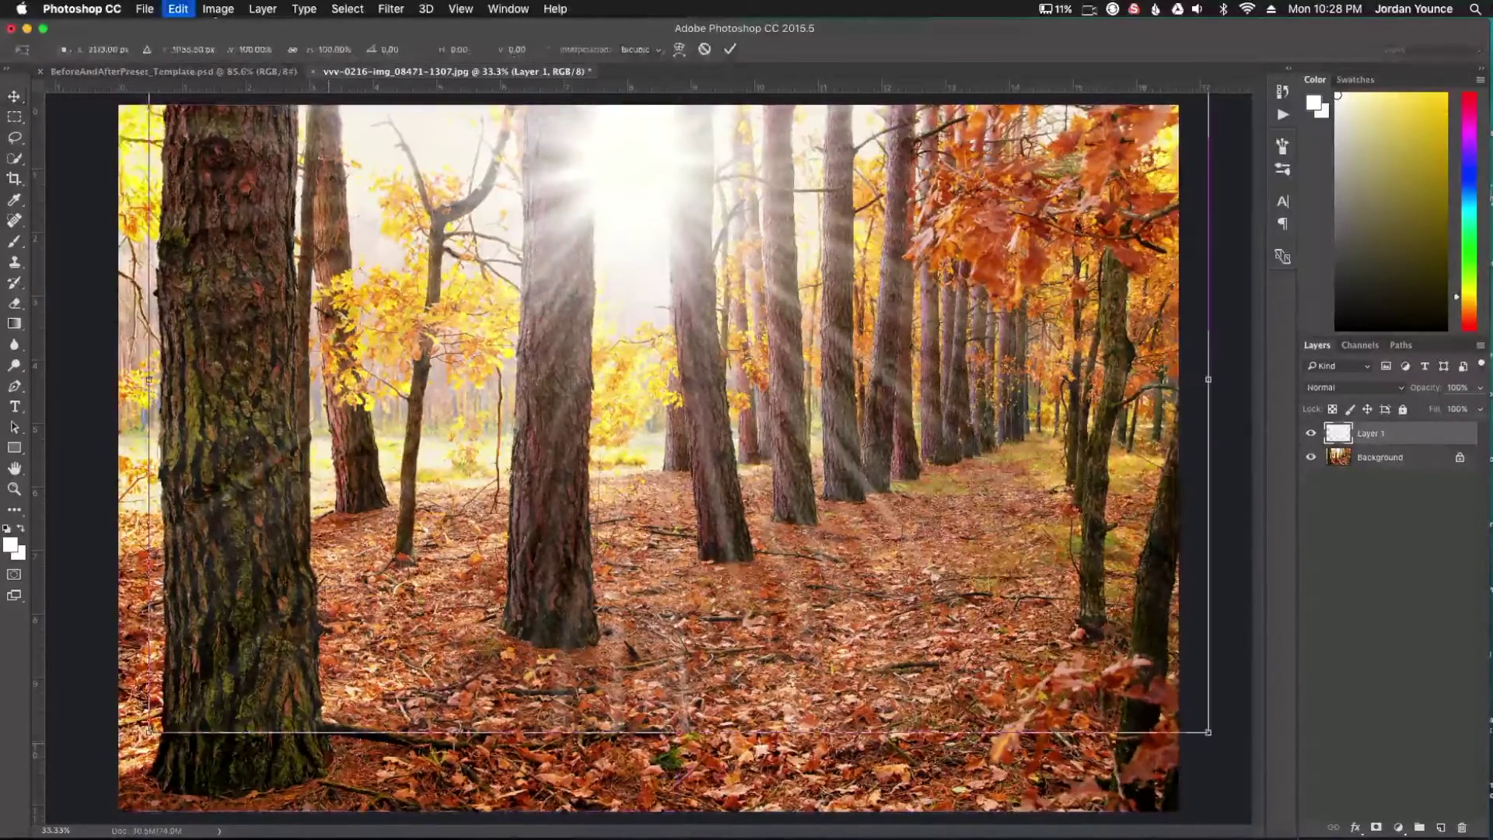
scroll(645, 644, "down", 3)
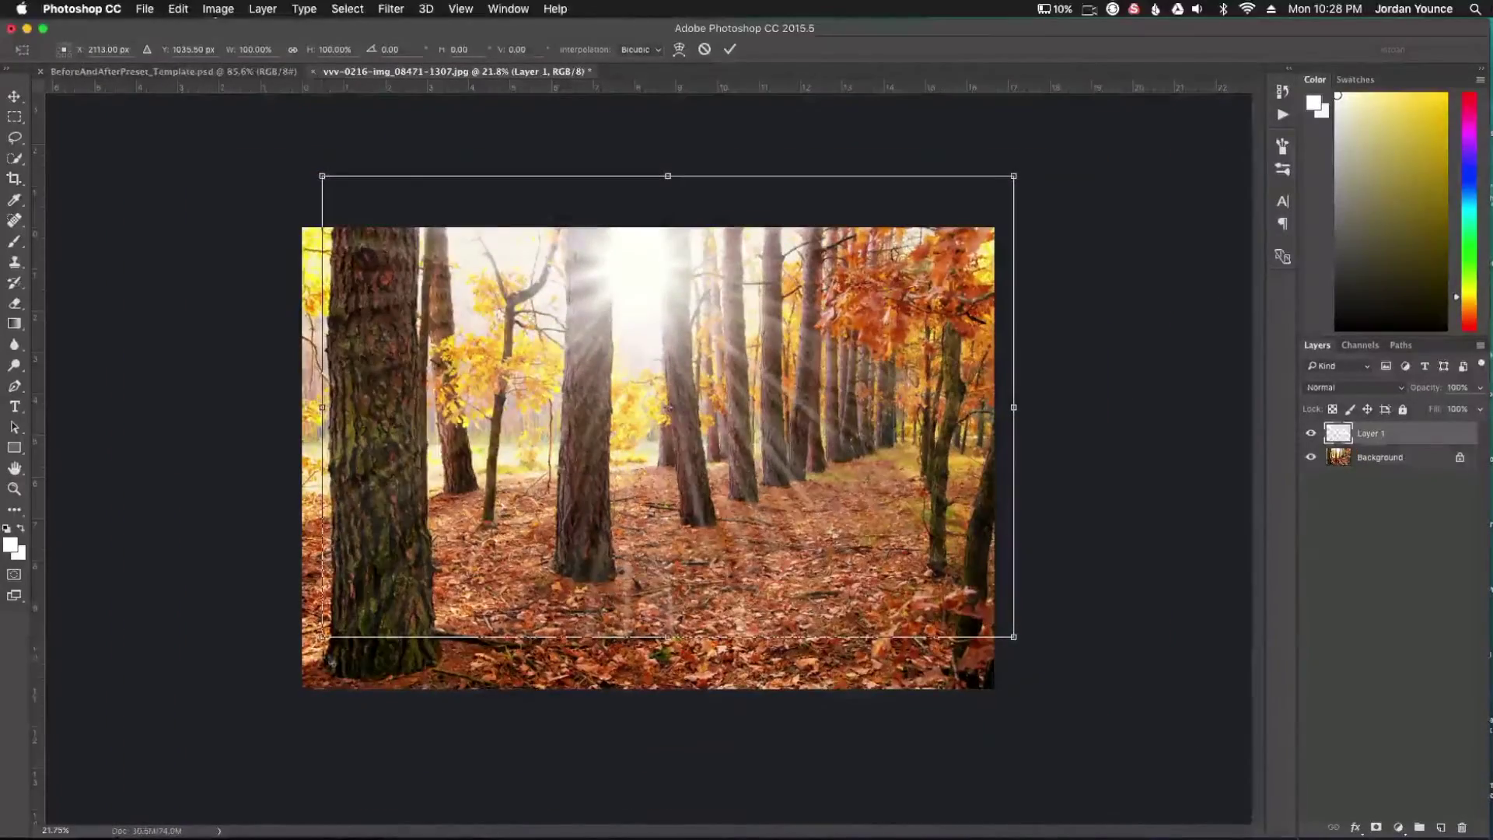
left_click_drag(322, 636, 220, 705)
left_click_drag(682, 409, 656, 457)
key("Return")
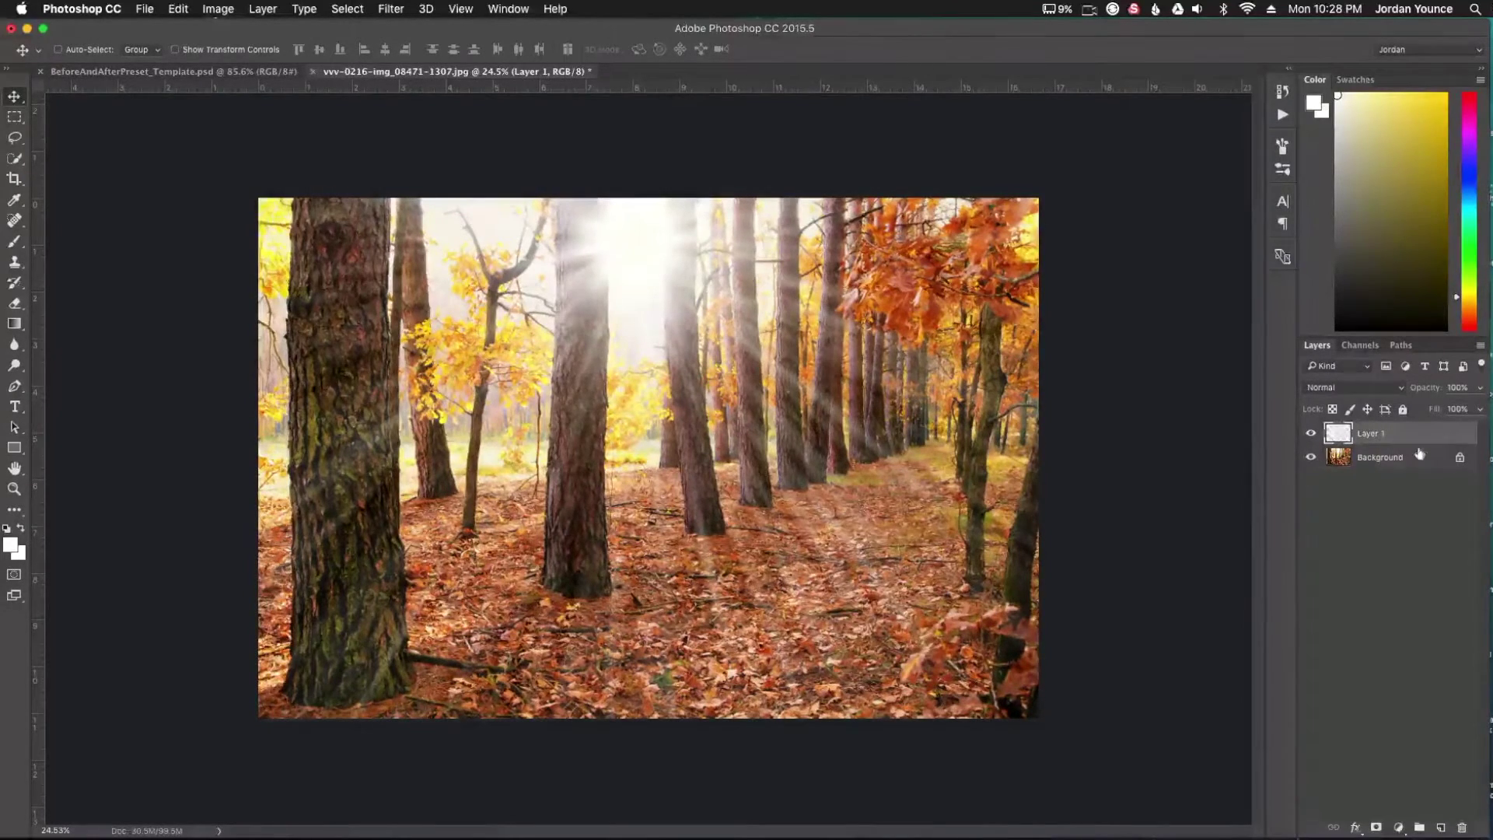
left_click_drag(1415, 435, 1441, 827)
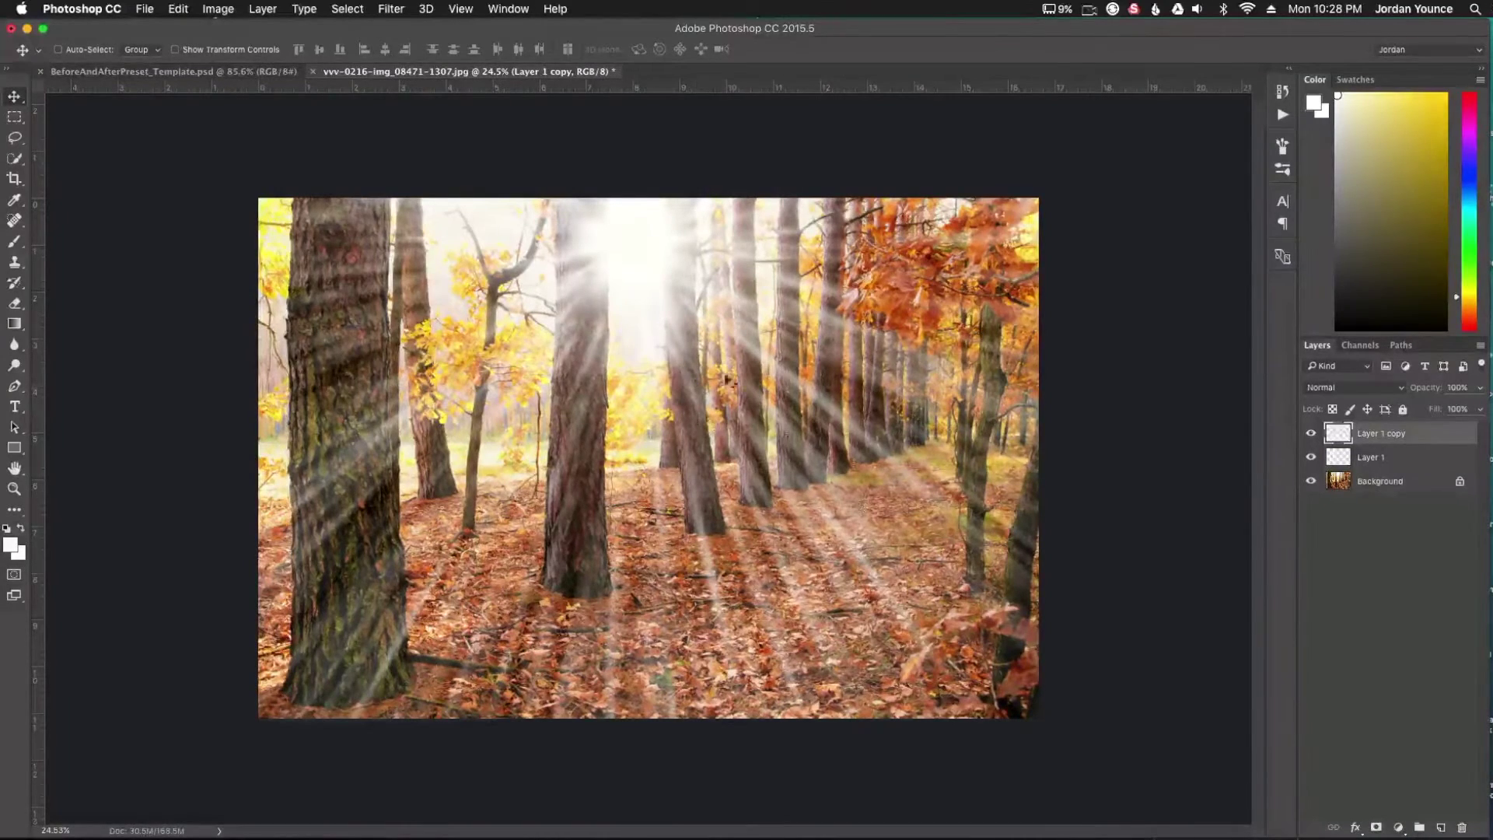
left_click_drag(1415, 436, 1461, 828)
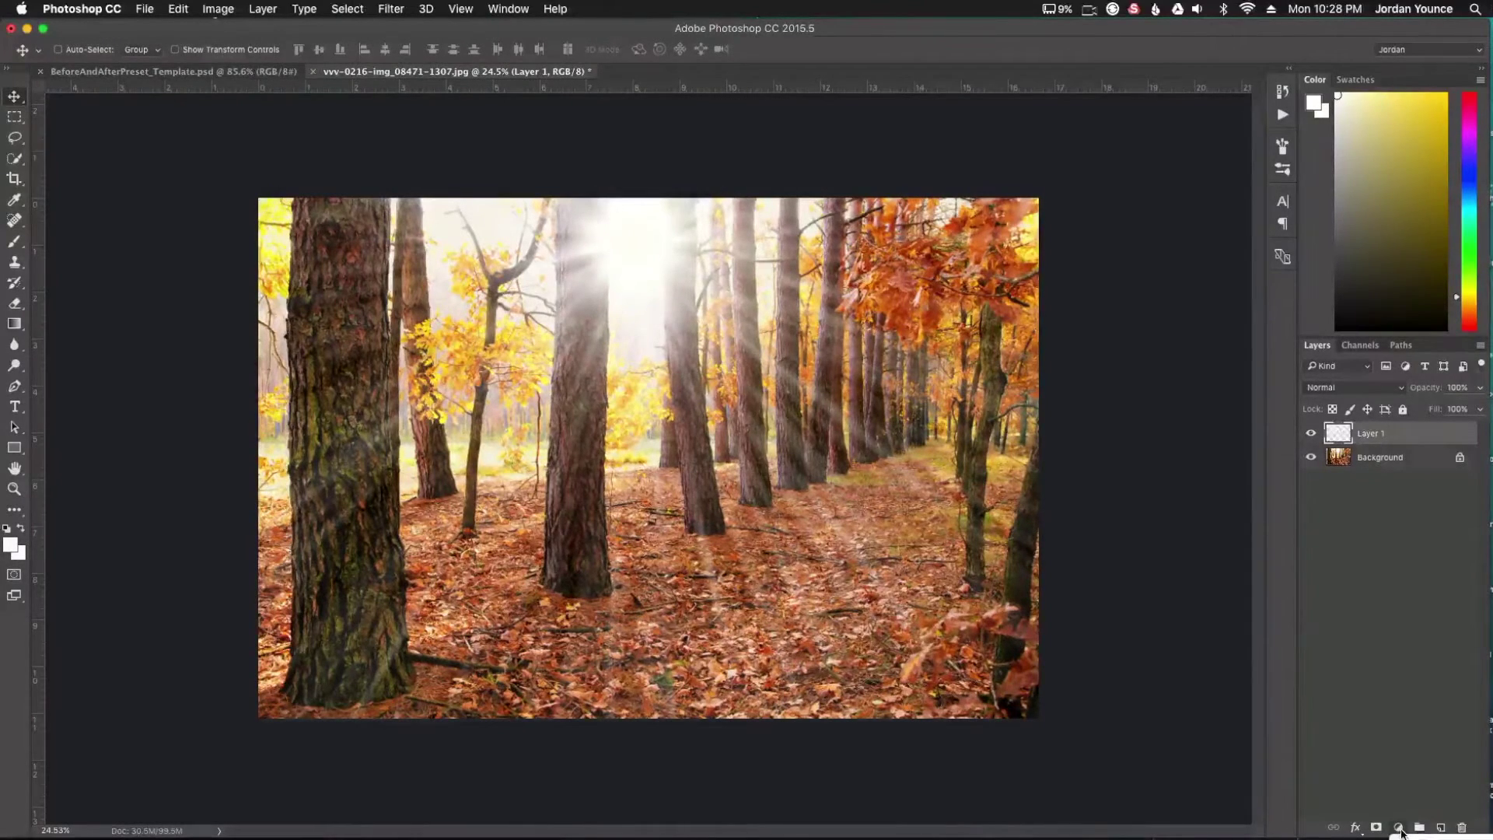
left_click(1398, 827)
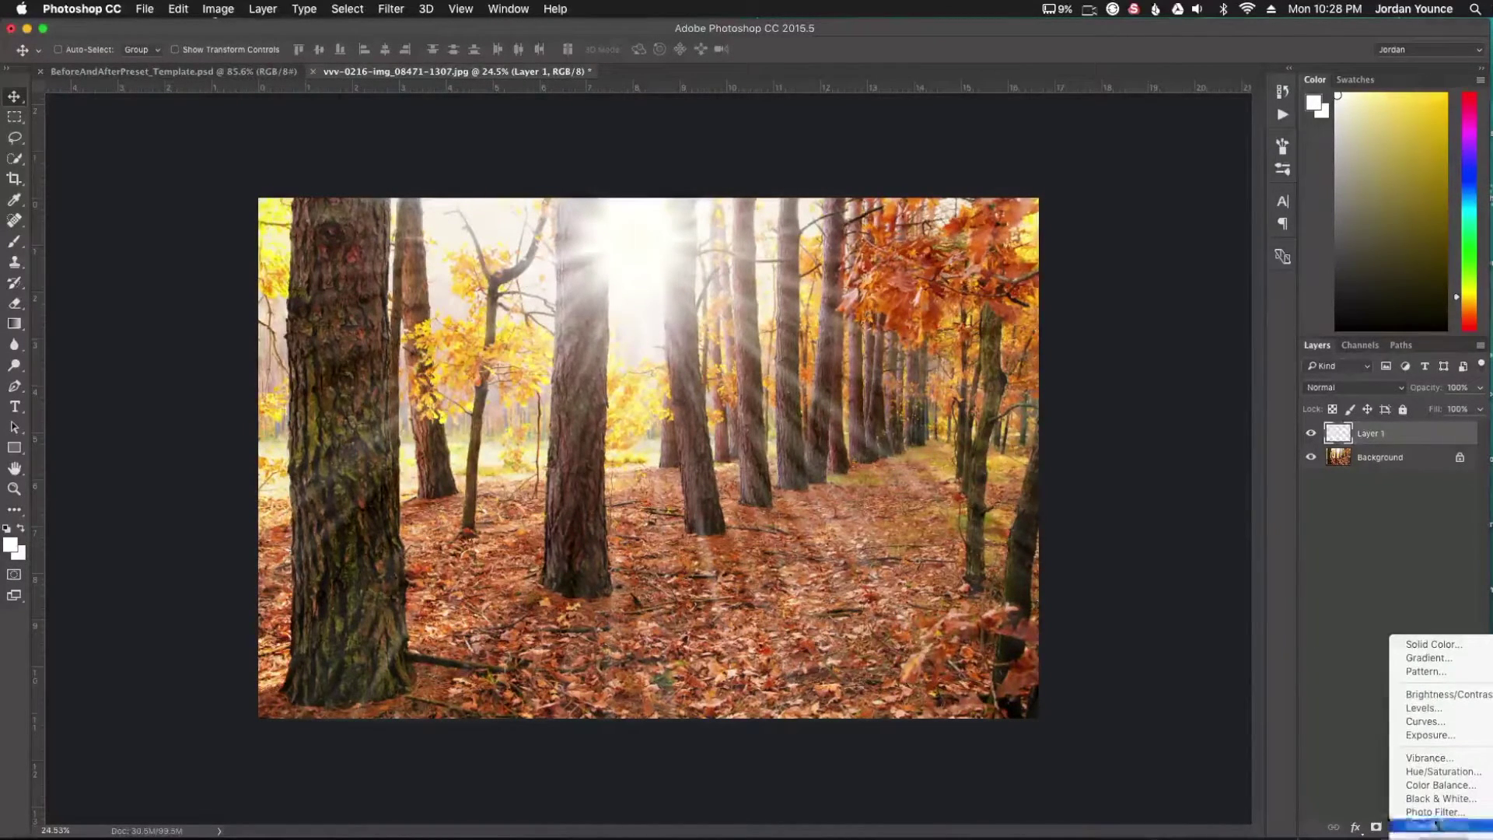
Step: Add a Warming Filter (85) Photo Filter at 88% density, clipped to the light-ray layer
left_click(1434, 817)
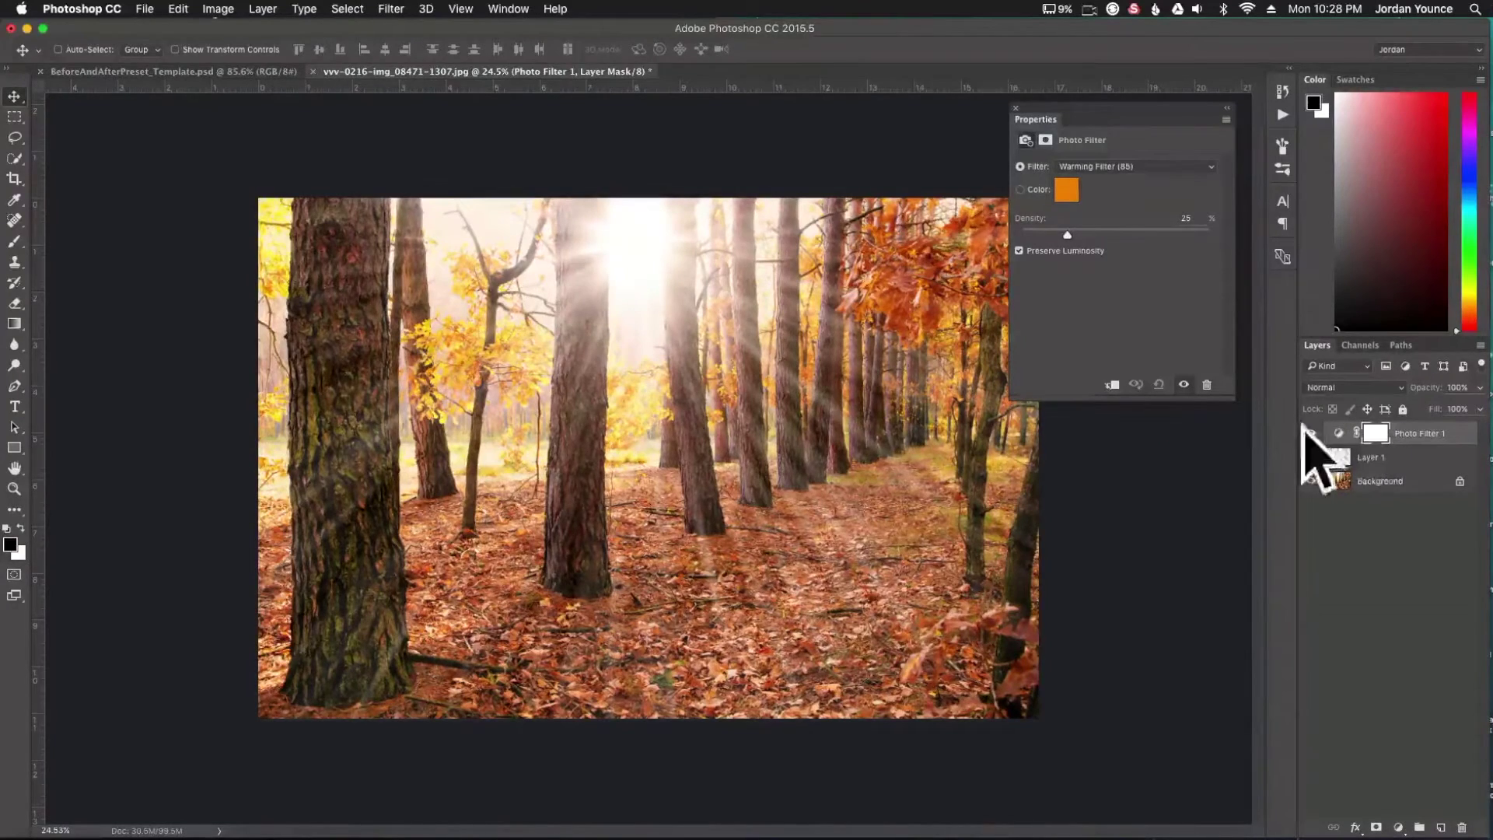
left_click_drag(1409, 457, 1415, 443)
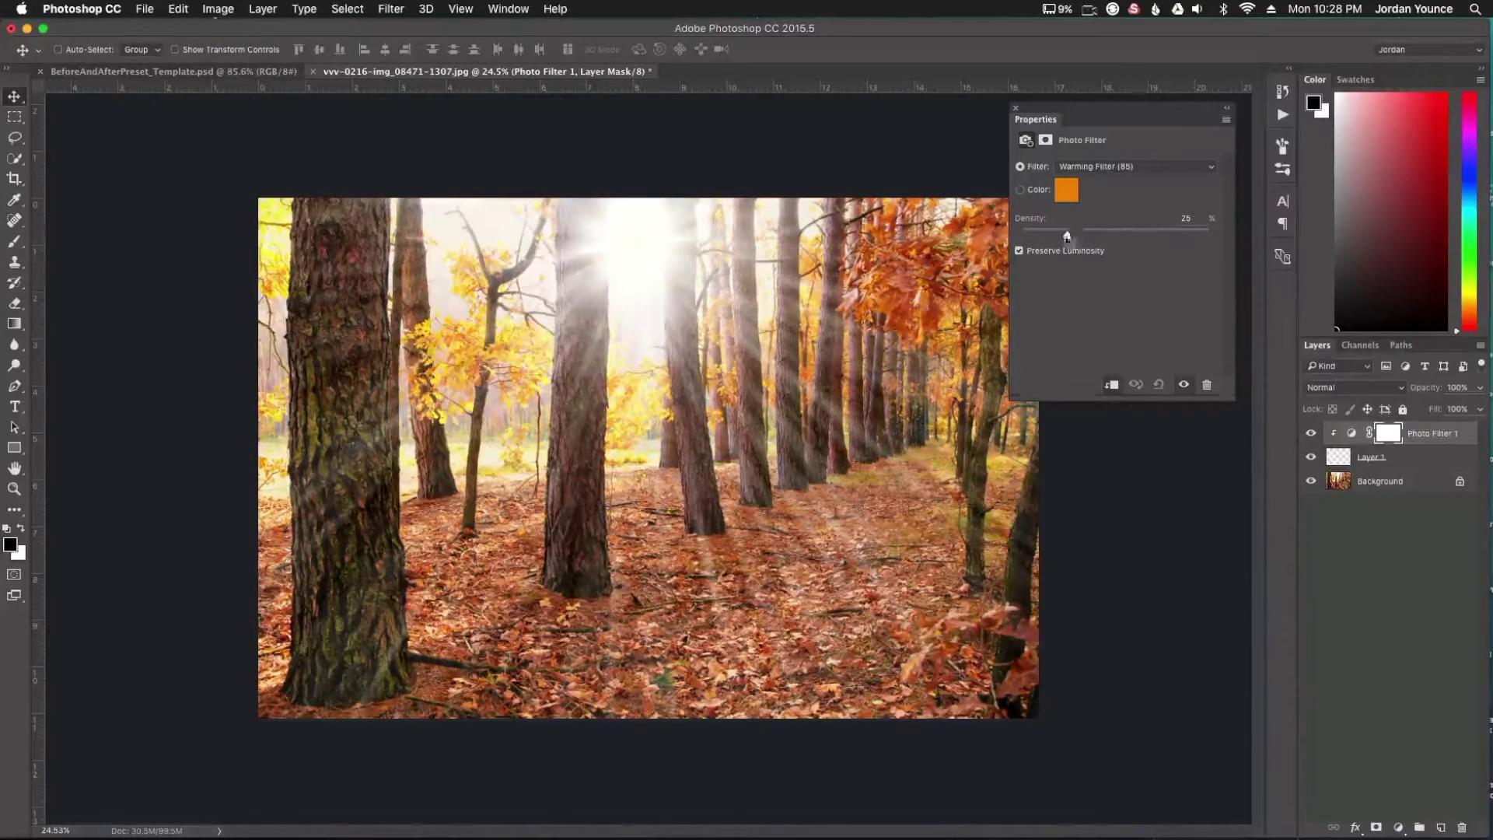
left_click_drag(1067, 235, 1229, 233)
mouse_move(1209, 235)
left_mouse_down()
mouse_move(1190, 250)
mouse_move(1172, 234)
mouse_move(1194, 241)
left_mouse_up()
left_click(1013, 107)
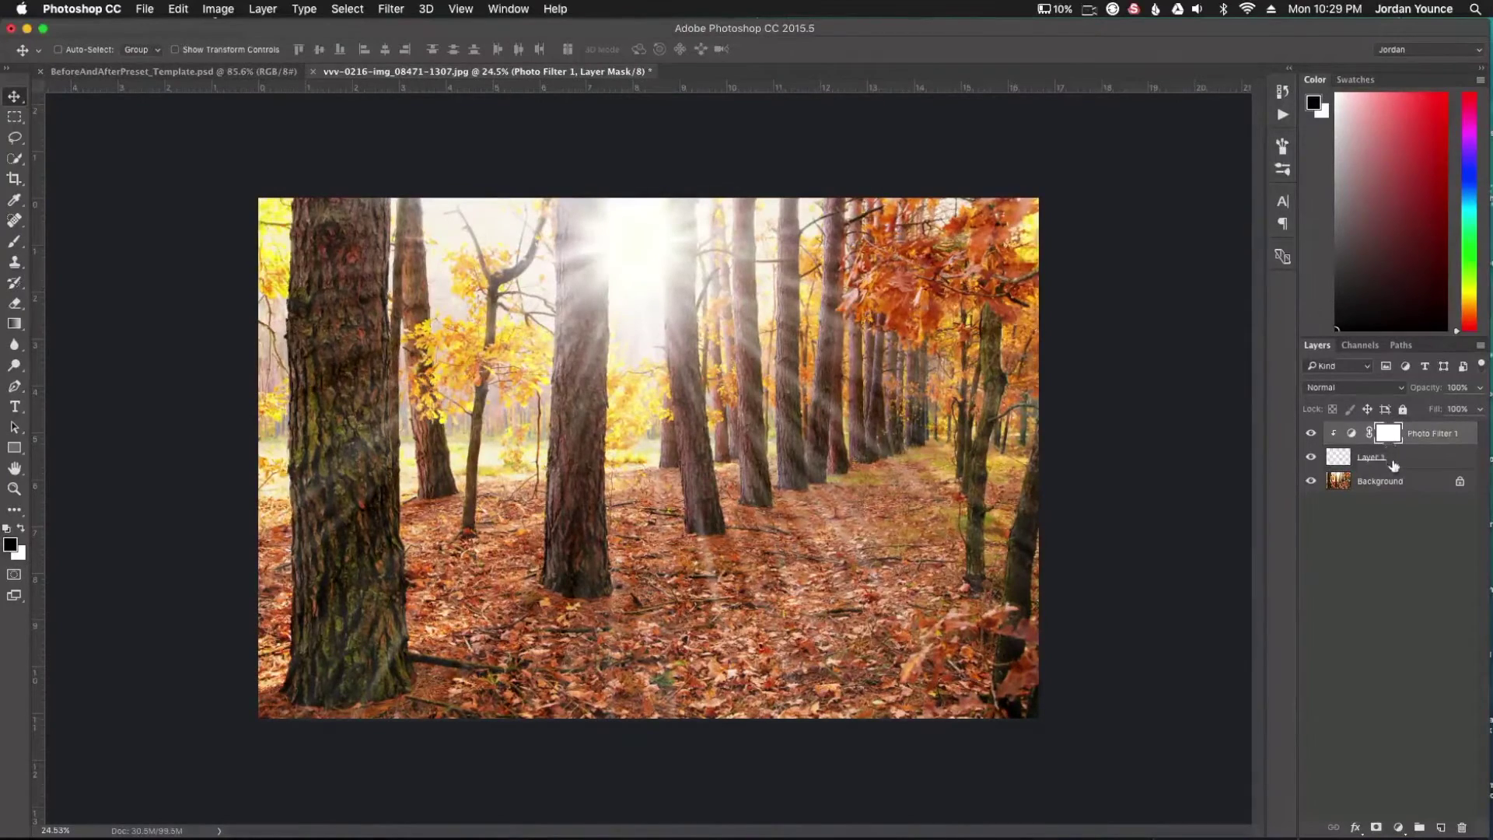
Step: Select the light-ray layer and preview the Overlay, Soft Light and Screen blend modes
left_click(1390, 459)
left_click(1343, 387)
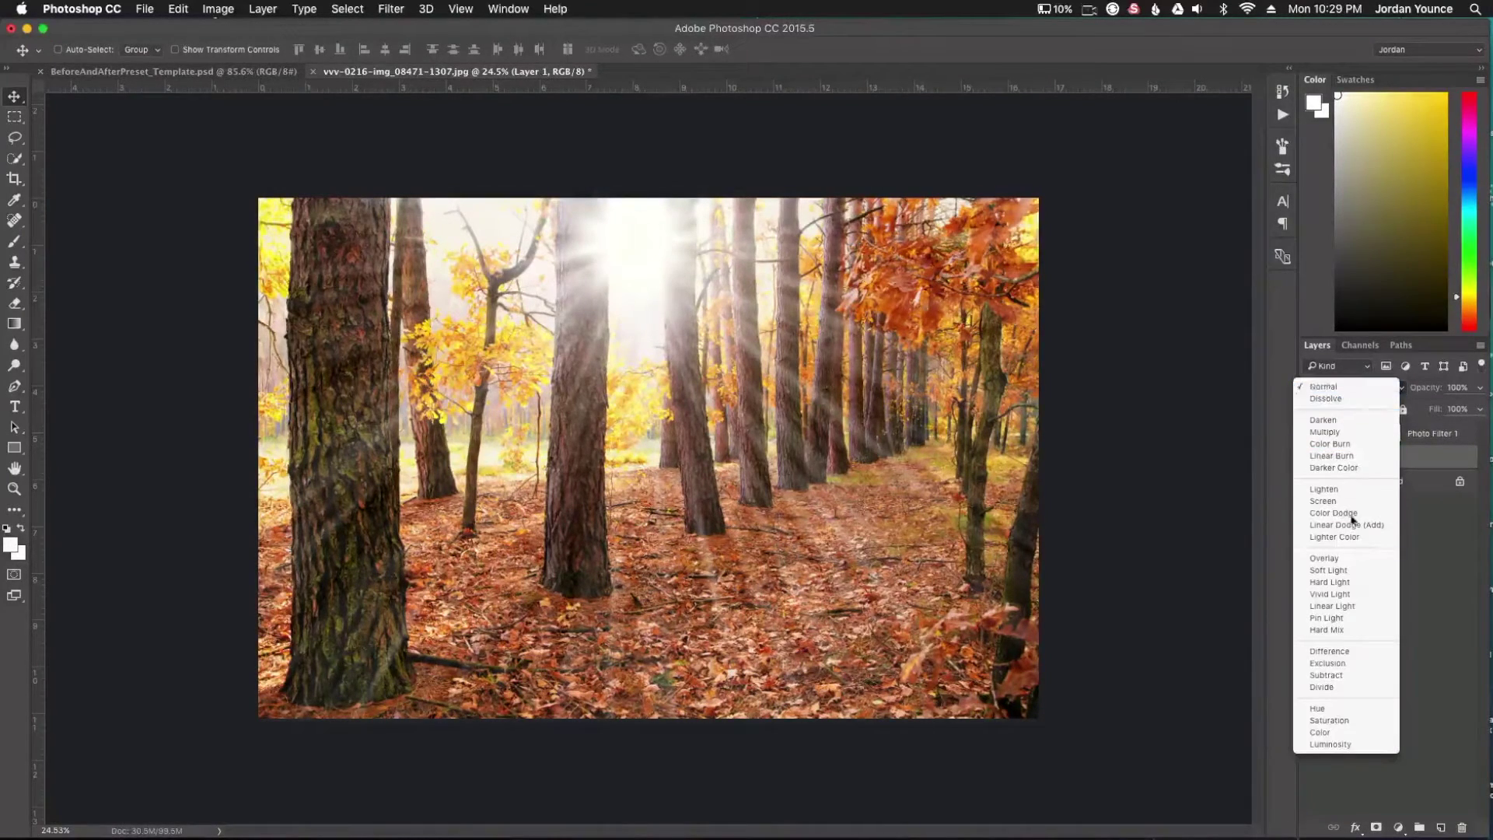
left_click(1356, 559)
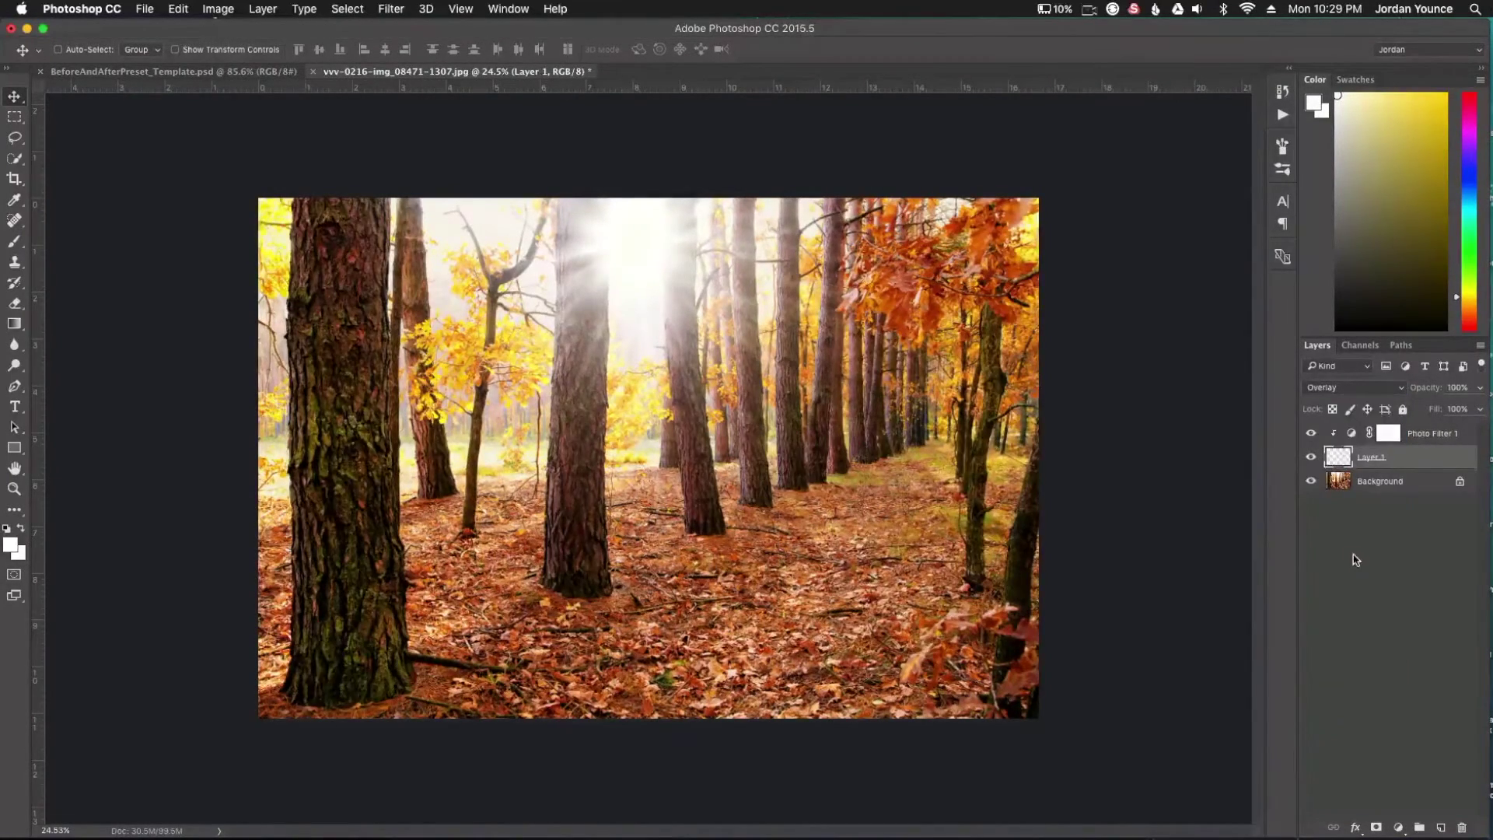
left_click(1345, 388)
left_click(1344, 397)
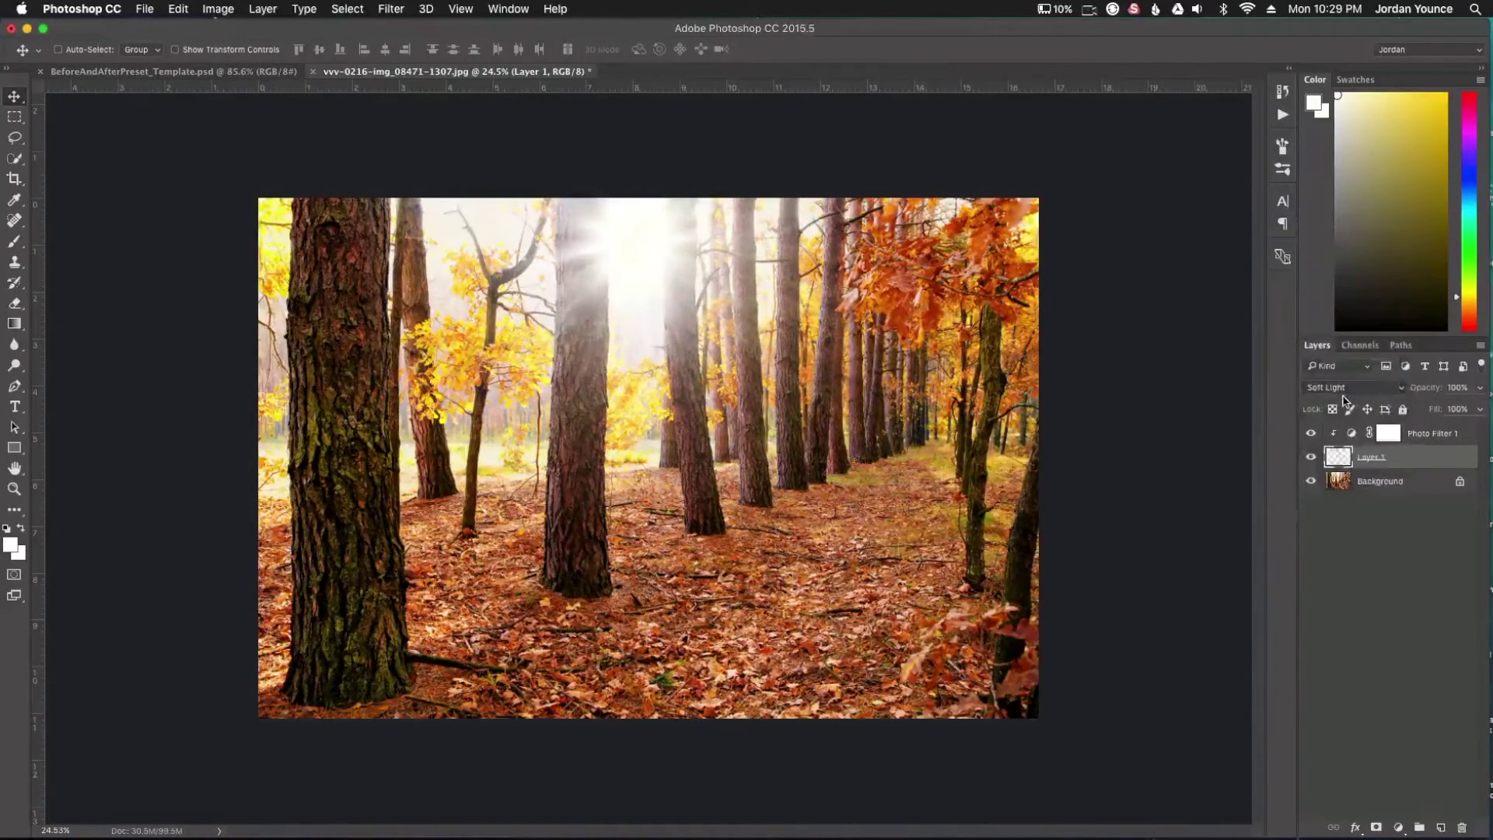
left_click(1341, 389)
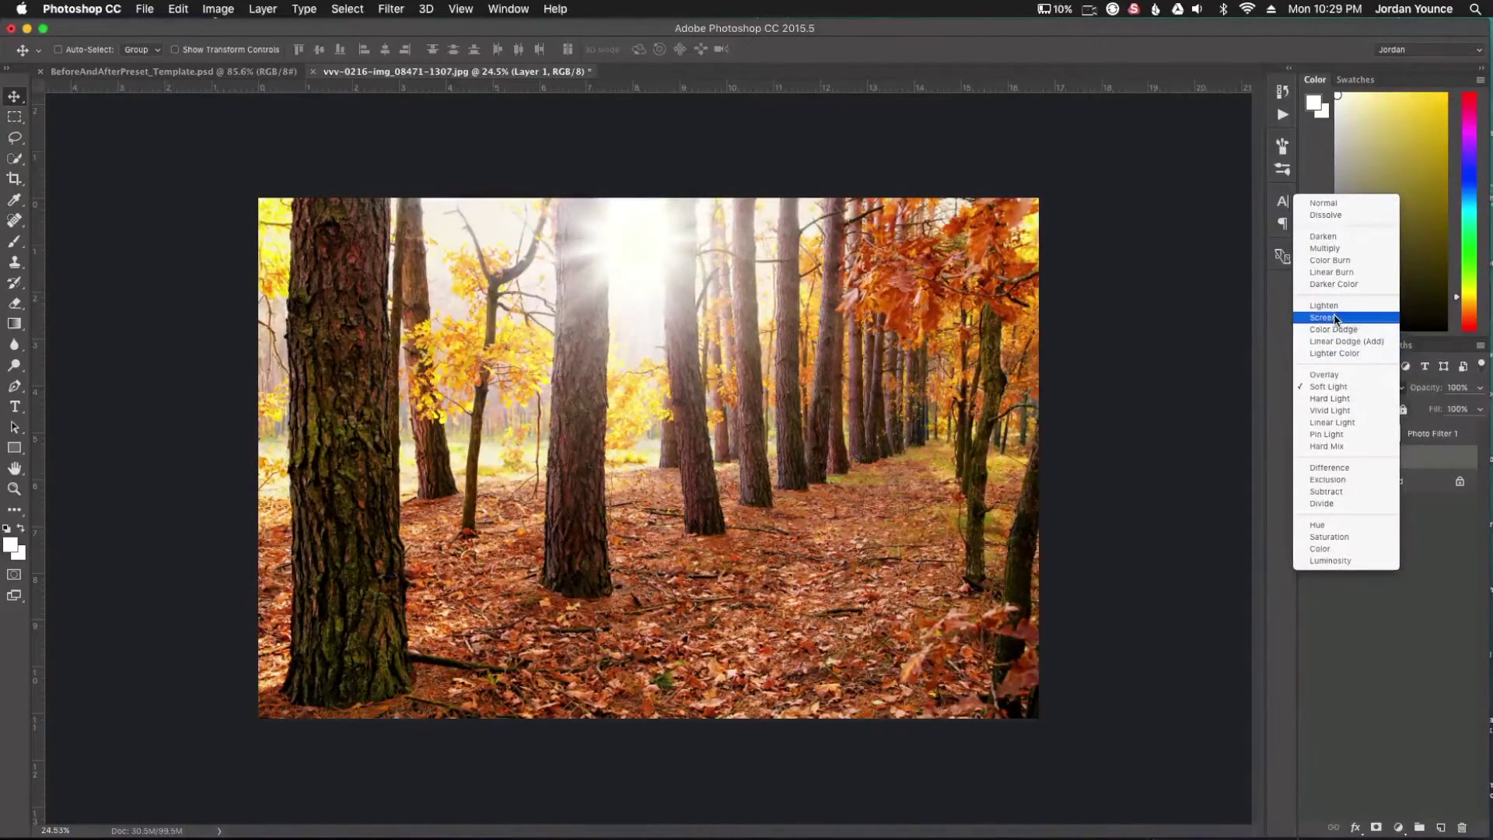
left_click(1329, 342)
Step: Compare Color Dodge, Linear Dodge (Add) and Linear Burn, then settle on Soft Light and duplicate the layer
left_click(1331, 389)
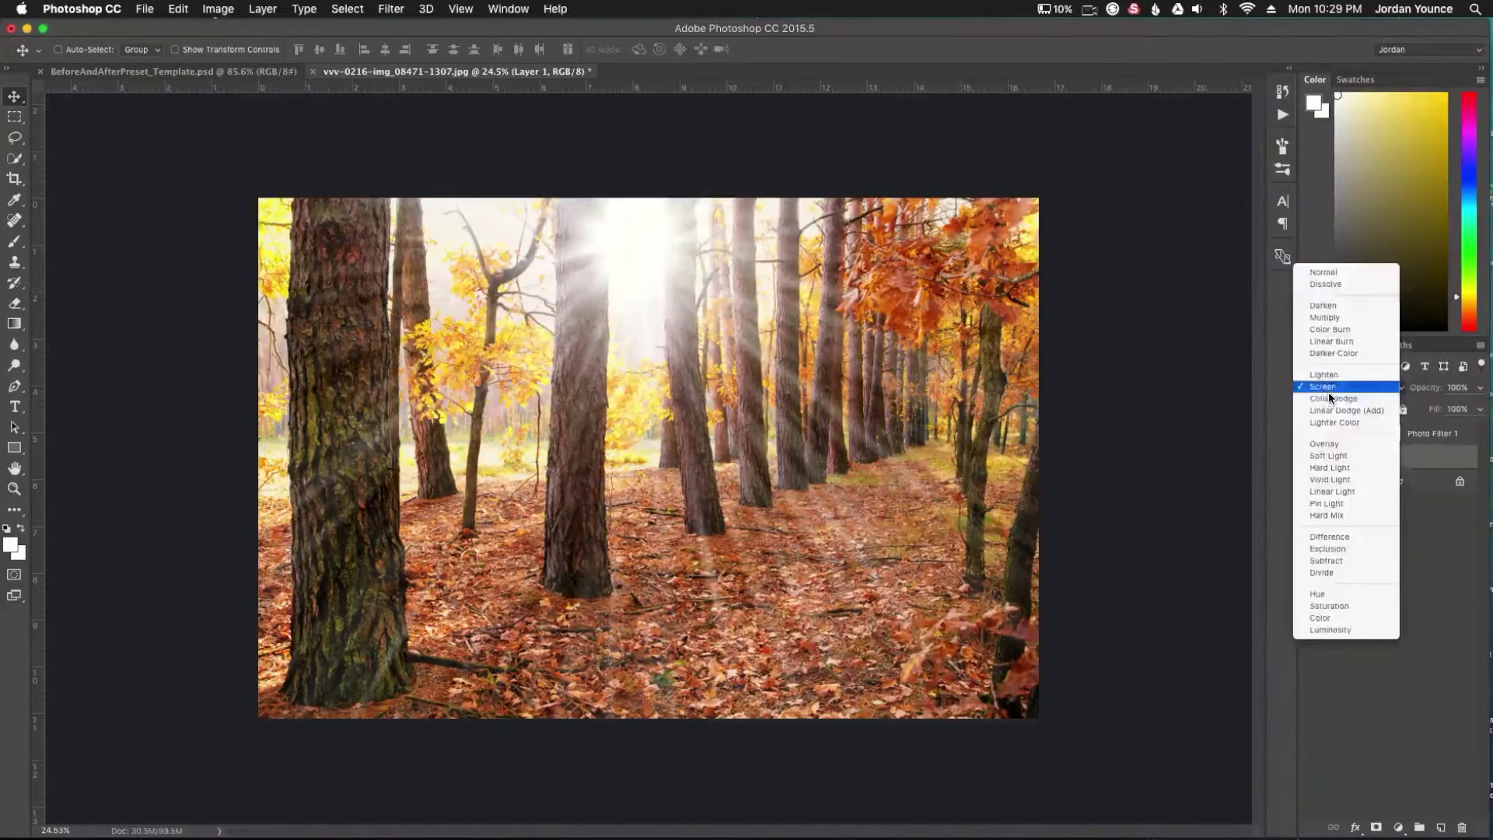
left_click(1331, 398)
left_click(1329, 388)
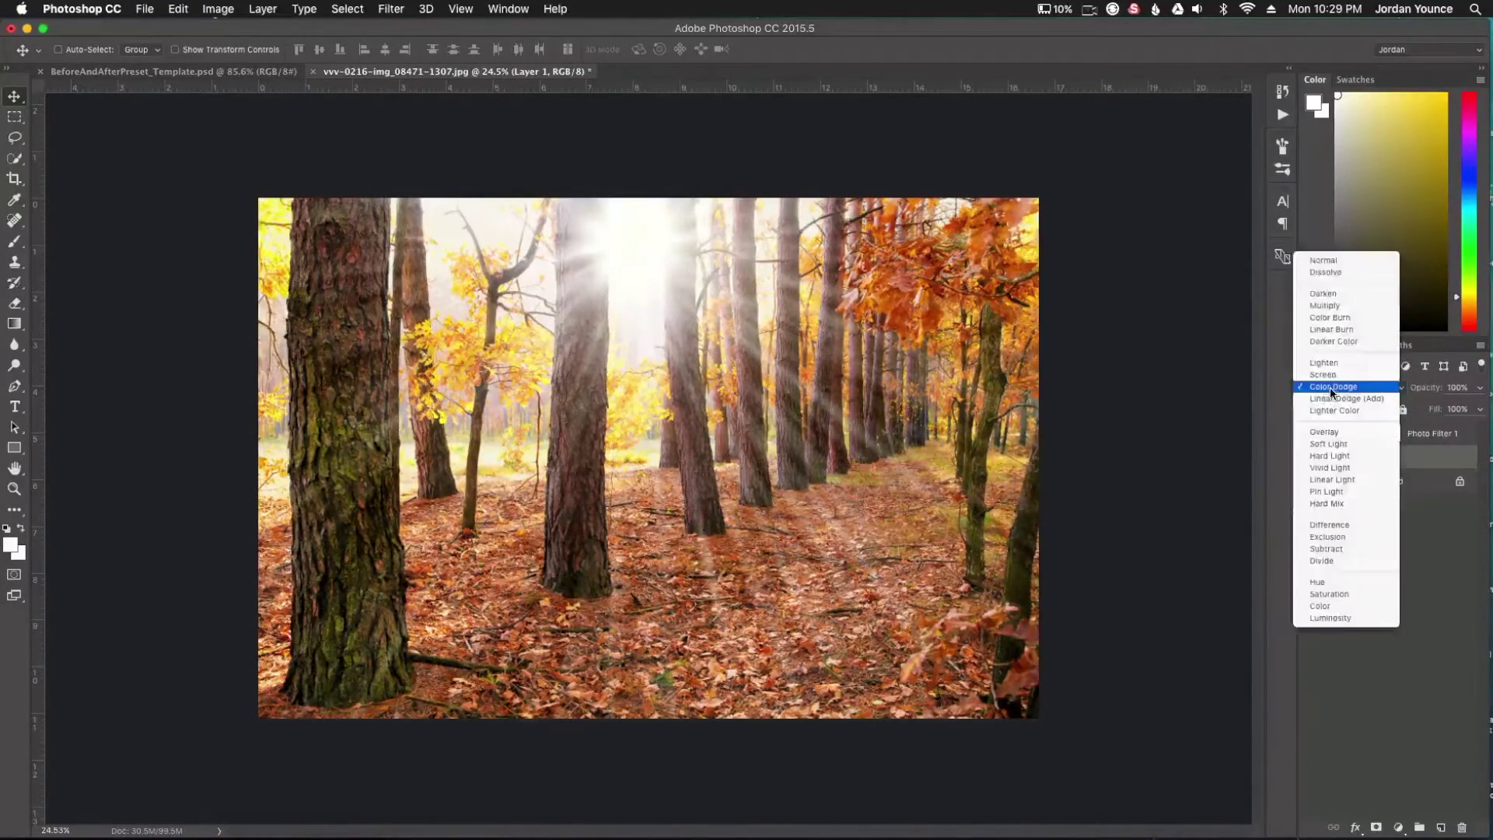
left_click(1331, 399)
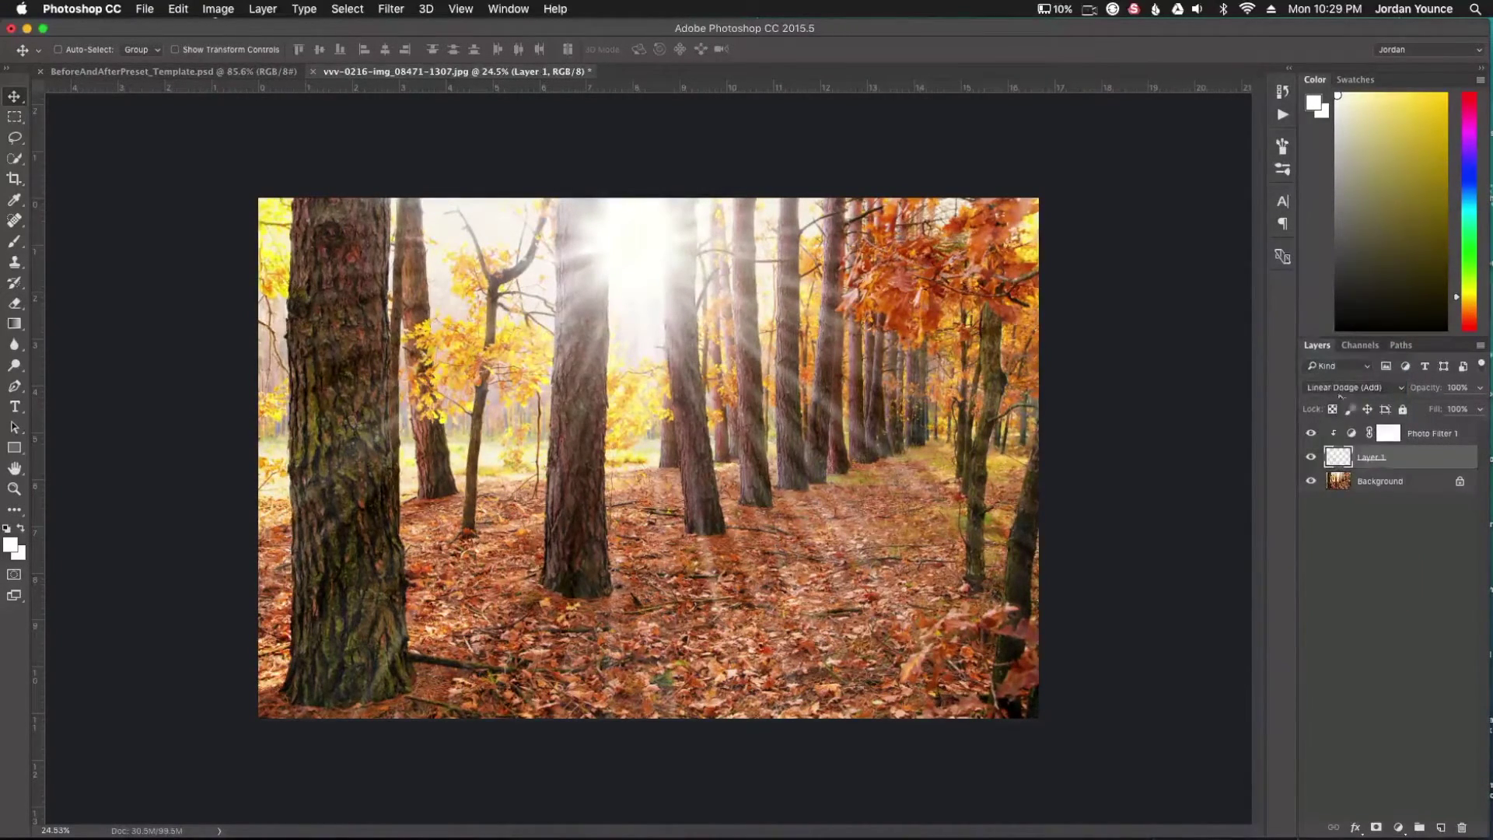
left_click(1339, 389)
left_click(1331, 317)
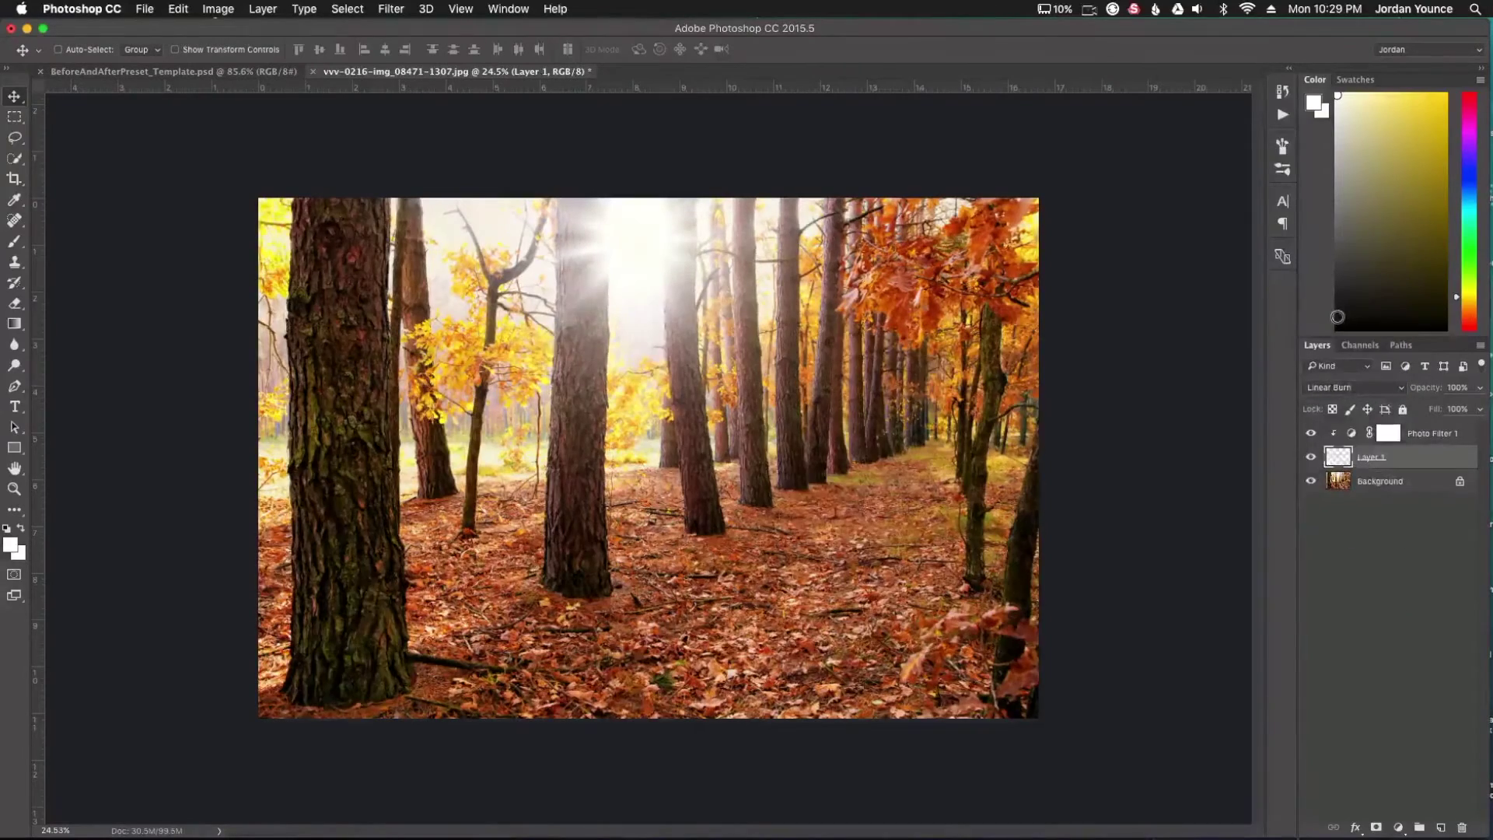
left_click(1337, 387)
left_click(1328, 501)
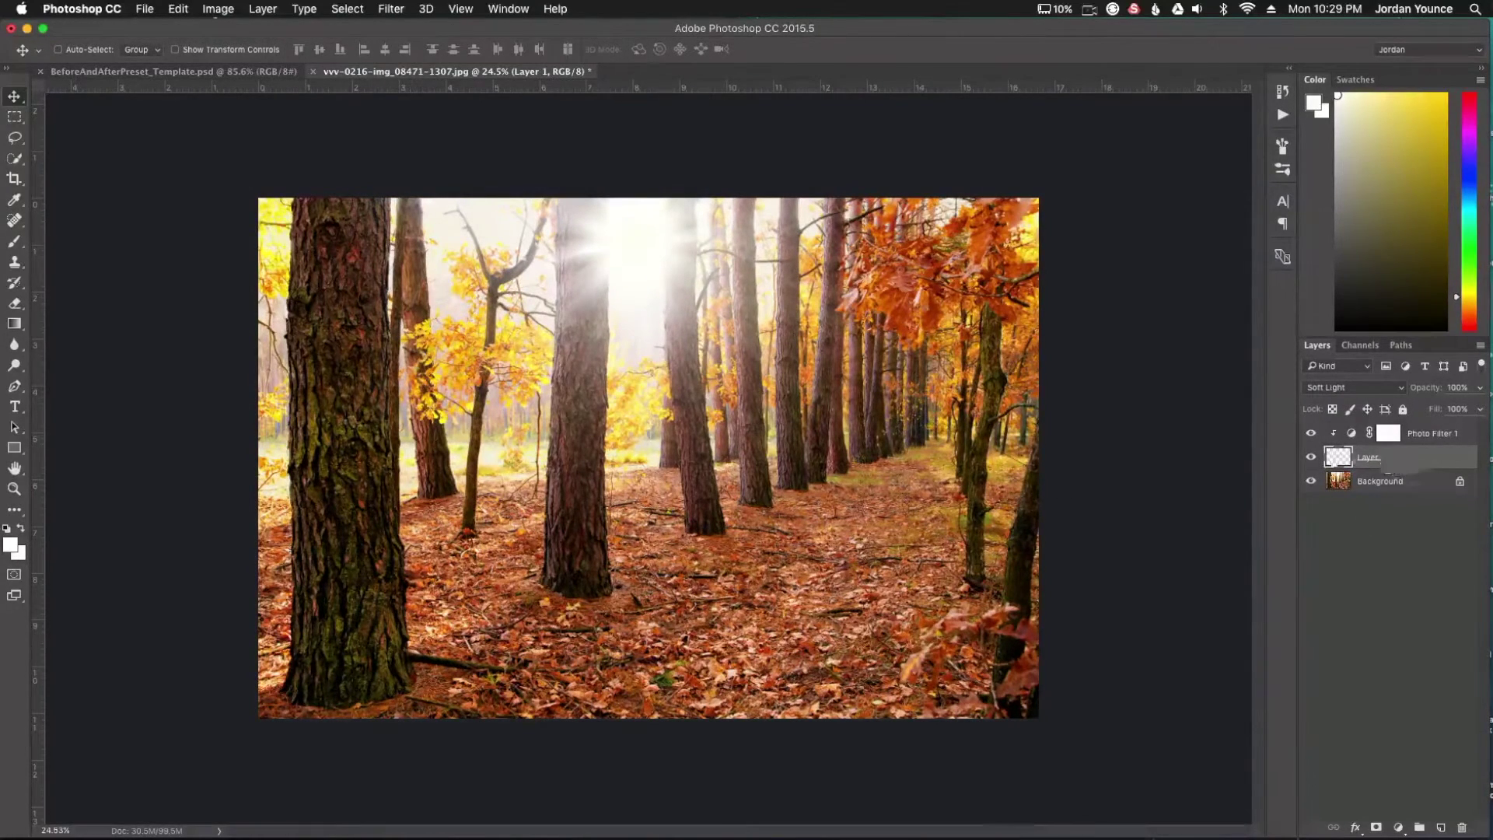
left_click_drag(1404, 463, 1441, 827)
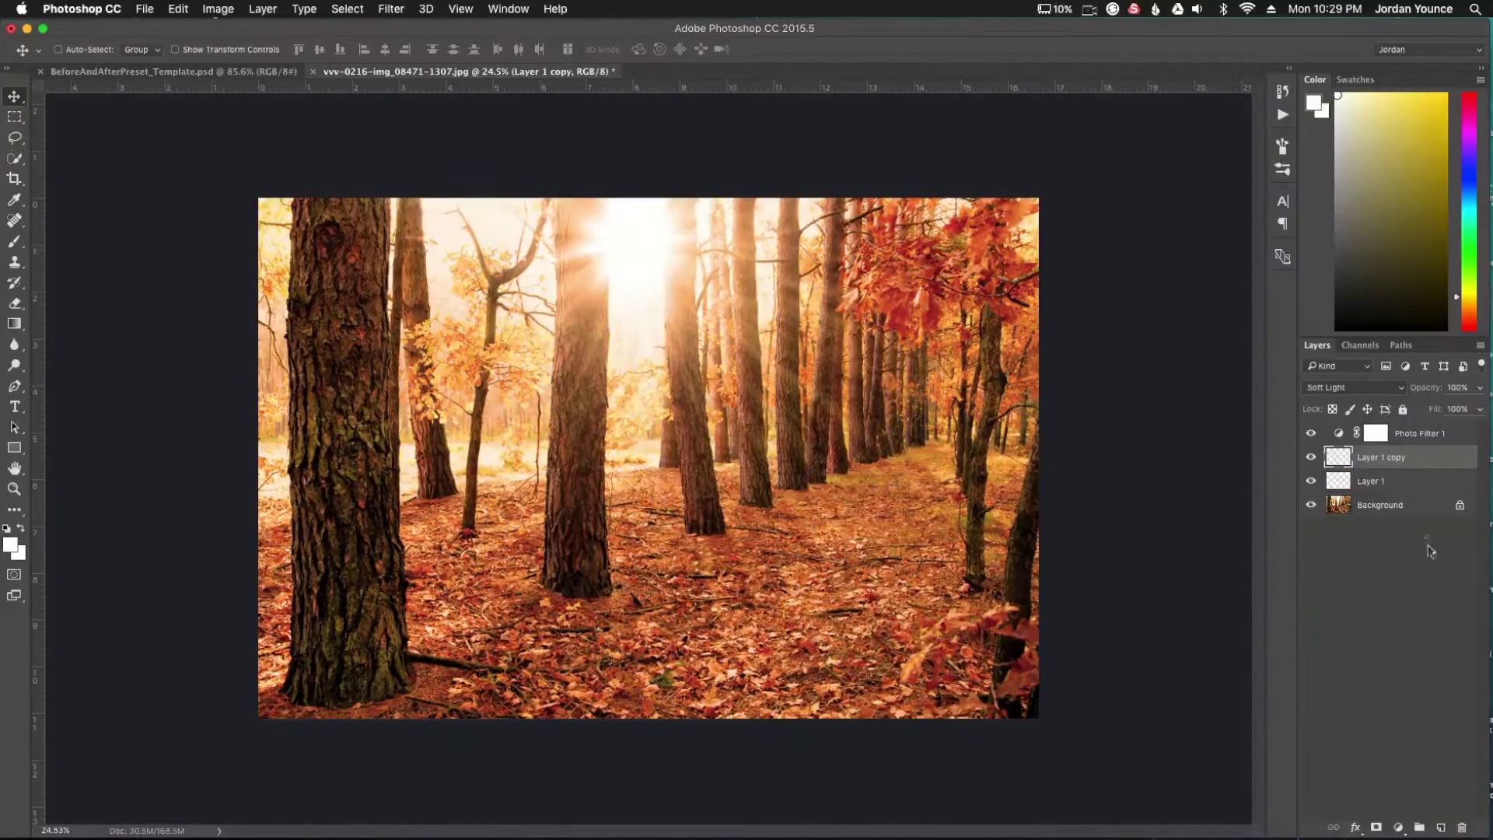
Step: Clip the Photo Filter to the ray copy, group it with both ray layers, and toggle the group to compare
left_click(1414, 443, "alt")
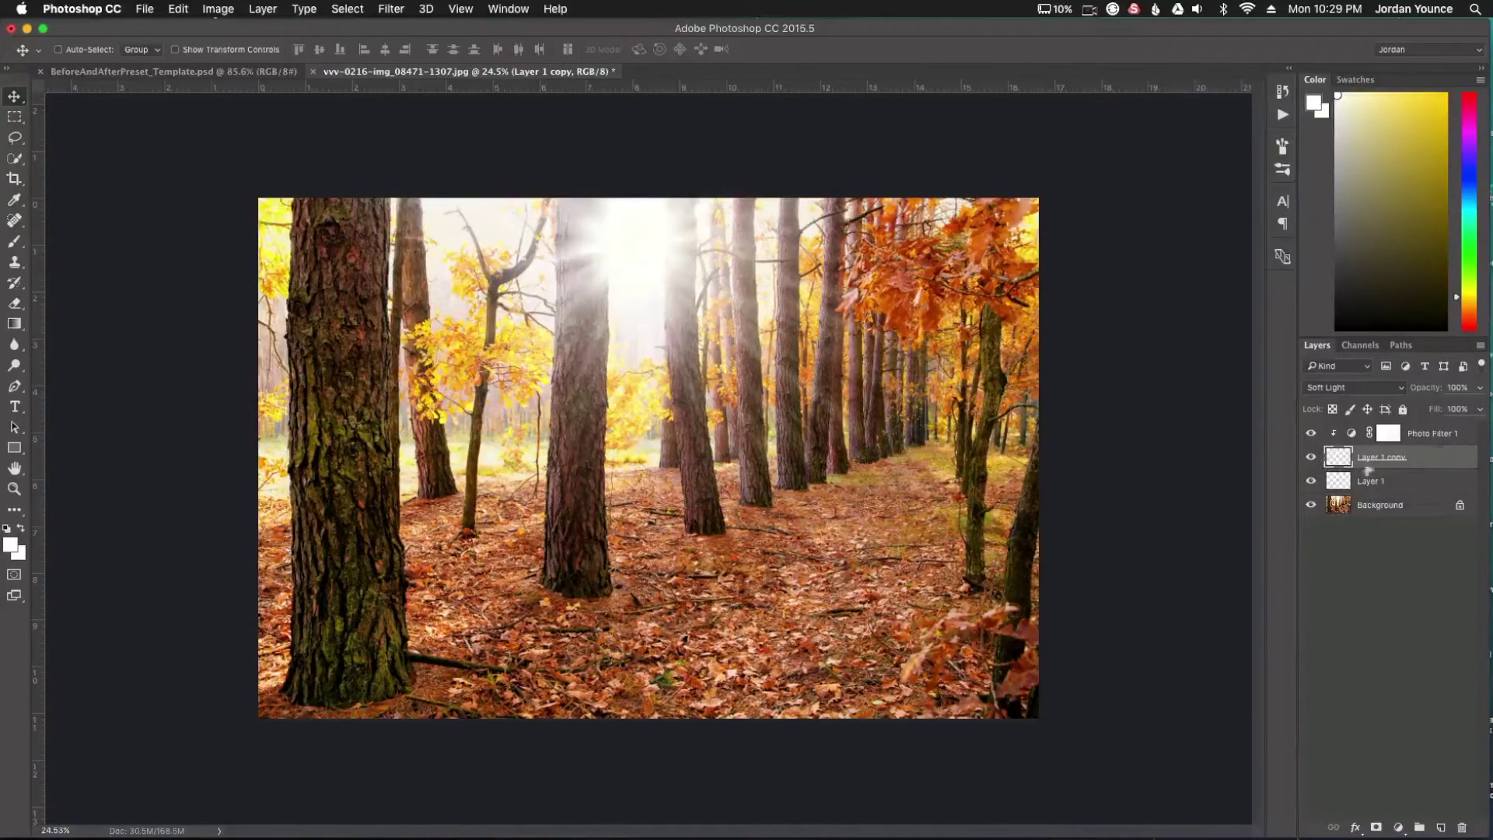
left_click(1463, 432)
left_click(1375, 481, "shift")
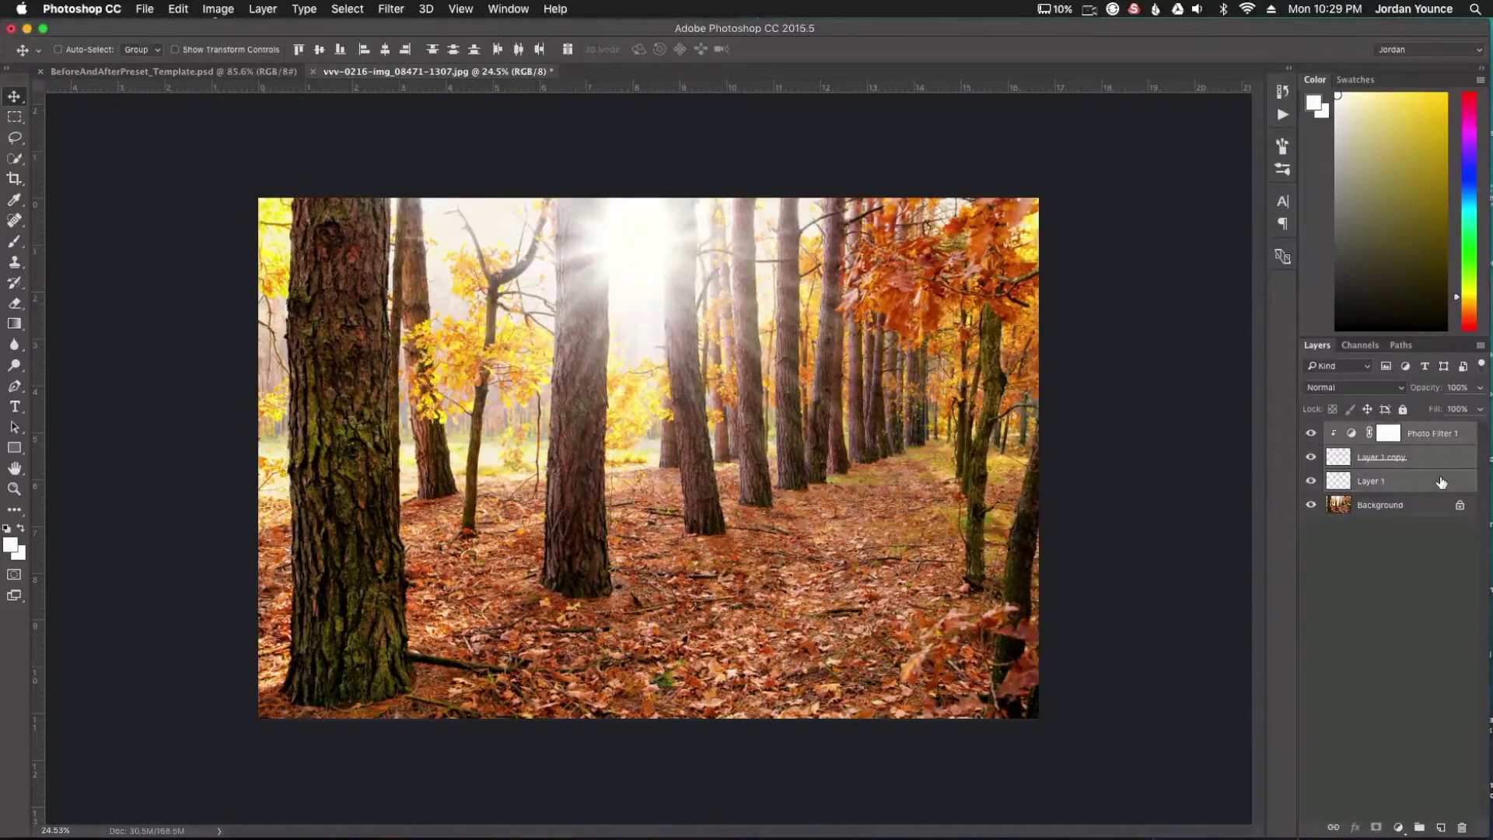
key("super+g")
left_click(1311, 431)
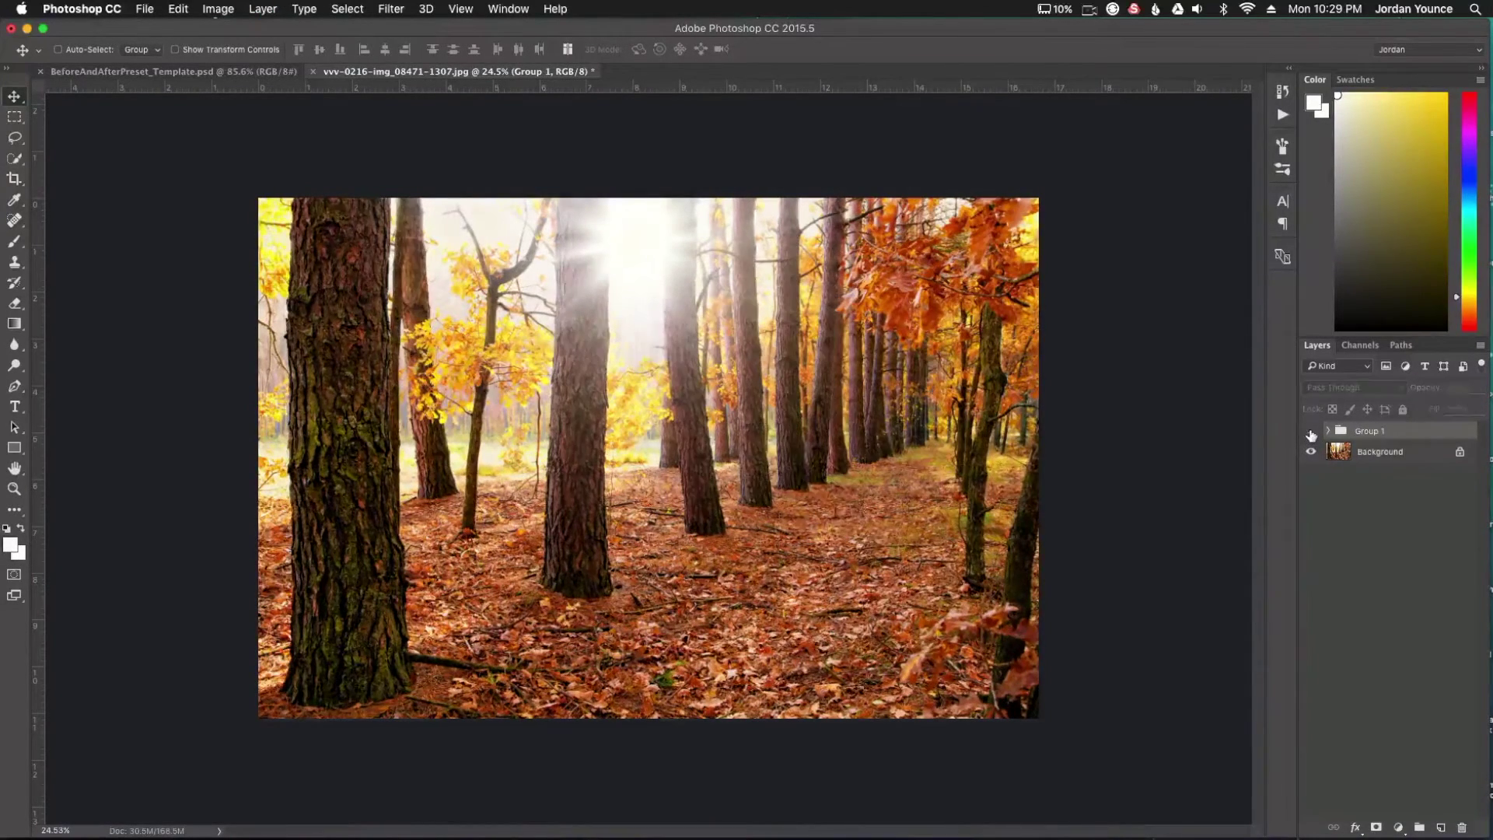
left_click(1311, 432)
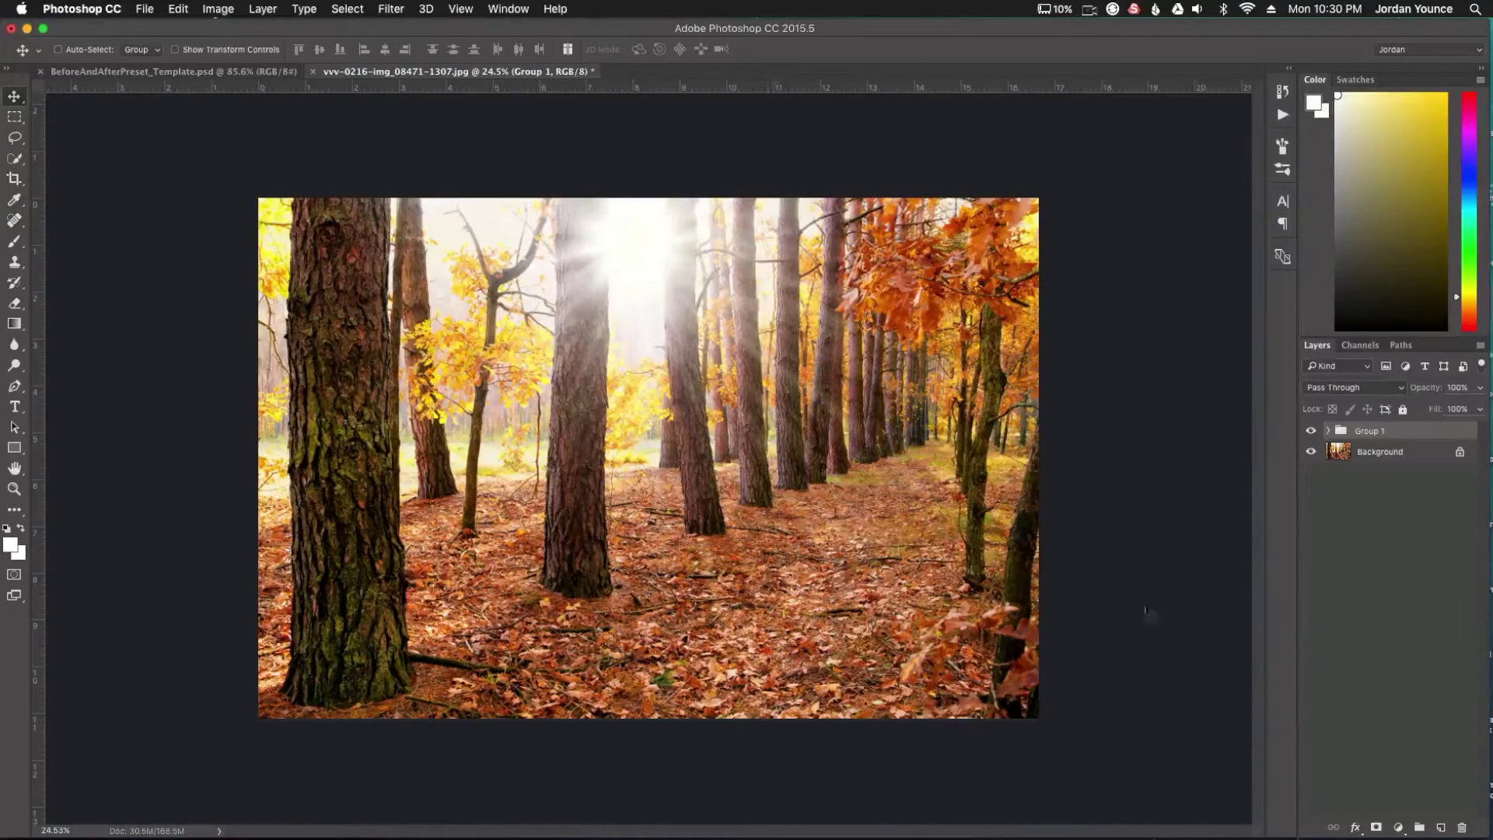